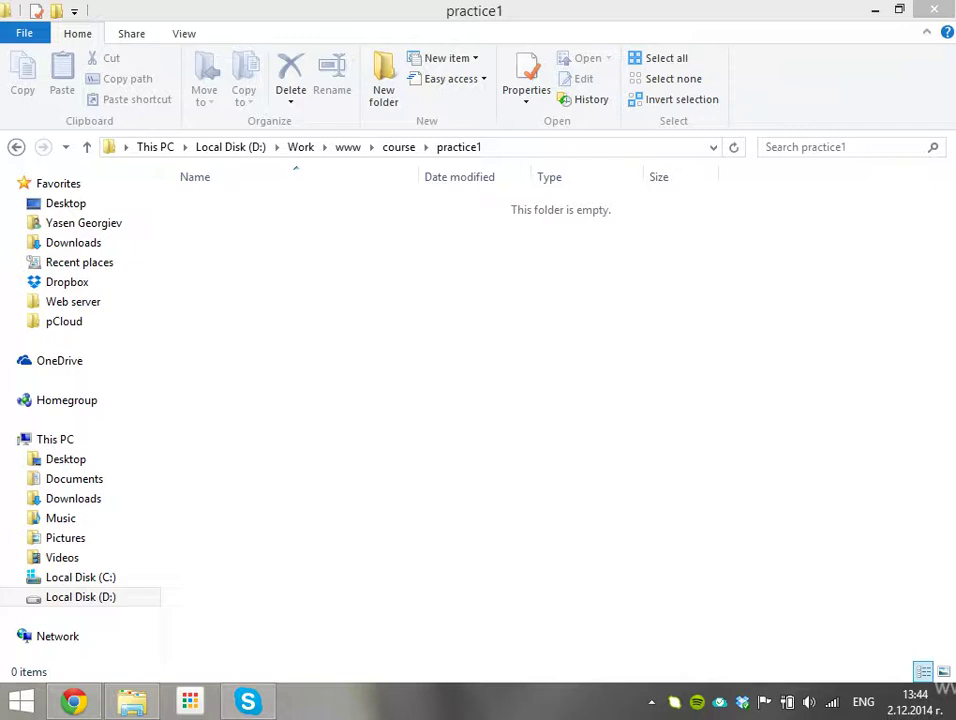
Step: Switch to Chrome and open uktcacademy.com/homeworks/1 in a new tab
{"action": "key", "text": "alt+Tab"}
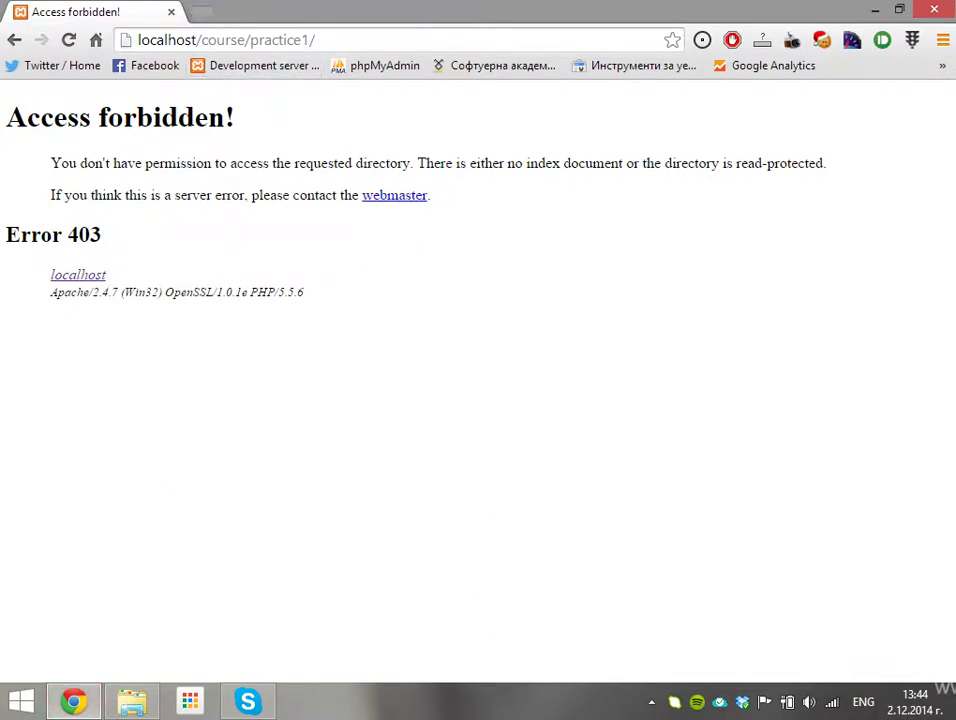
{"action": "left_click", "coordinate": [201, 11]}
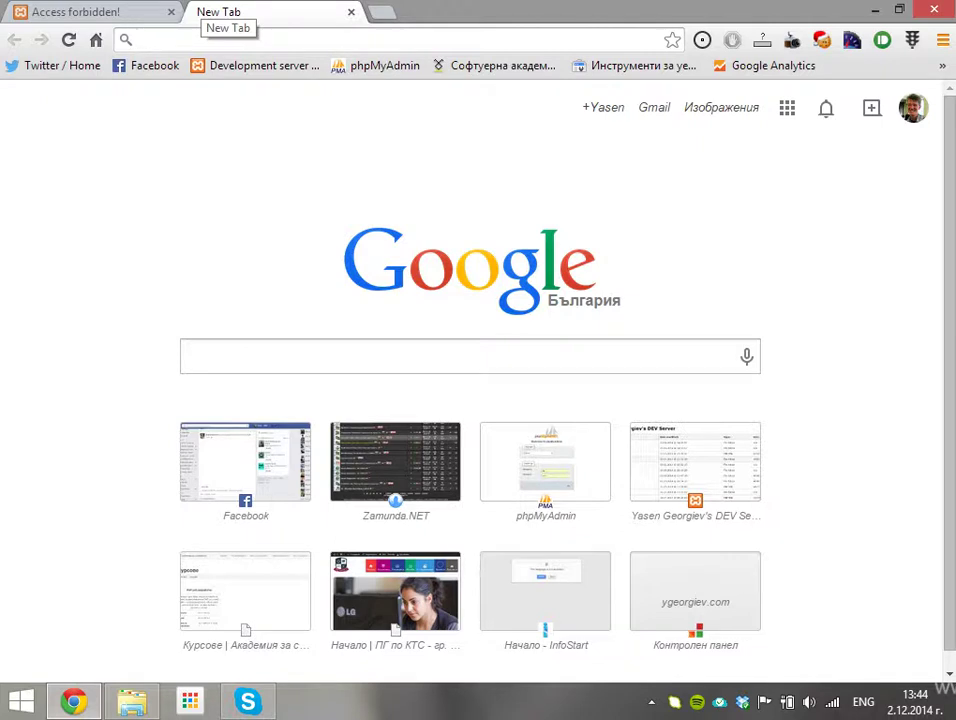
{"action": "key", "text": "F5"}
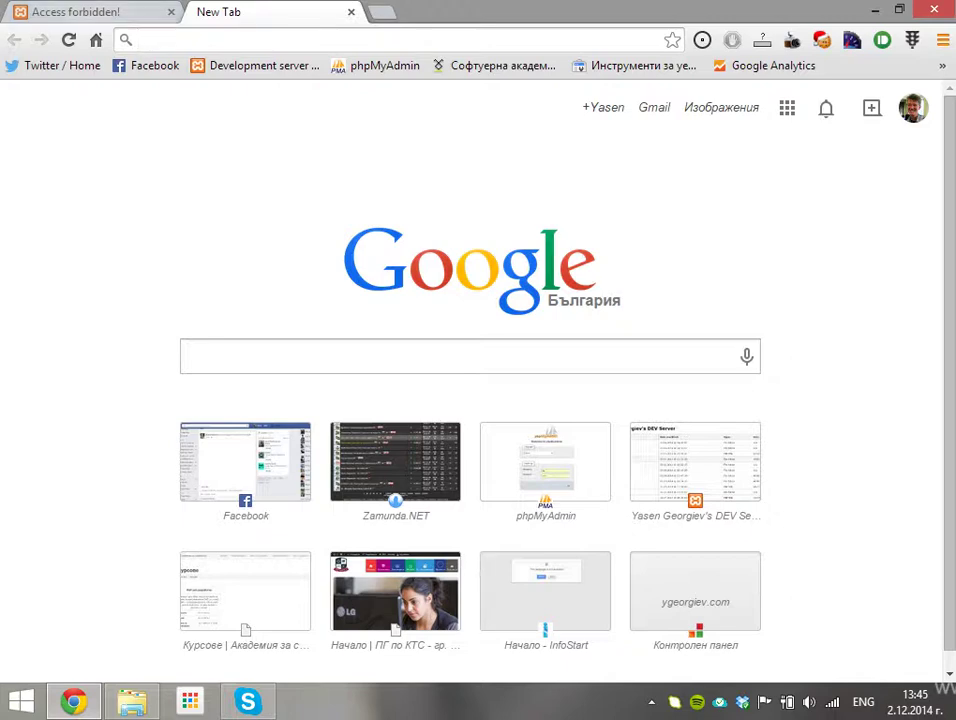
{"action": "type", "text": "uktc-bg.com:2082"}
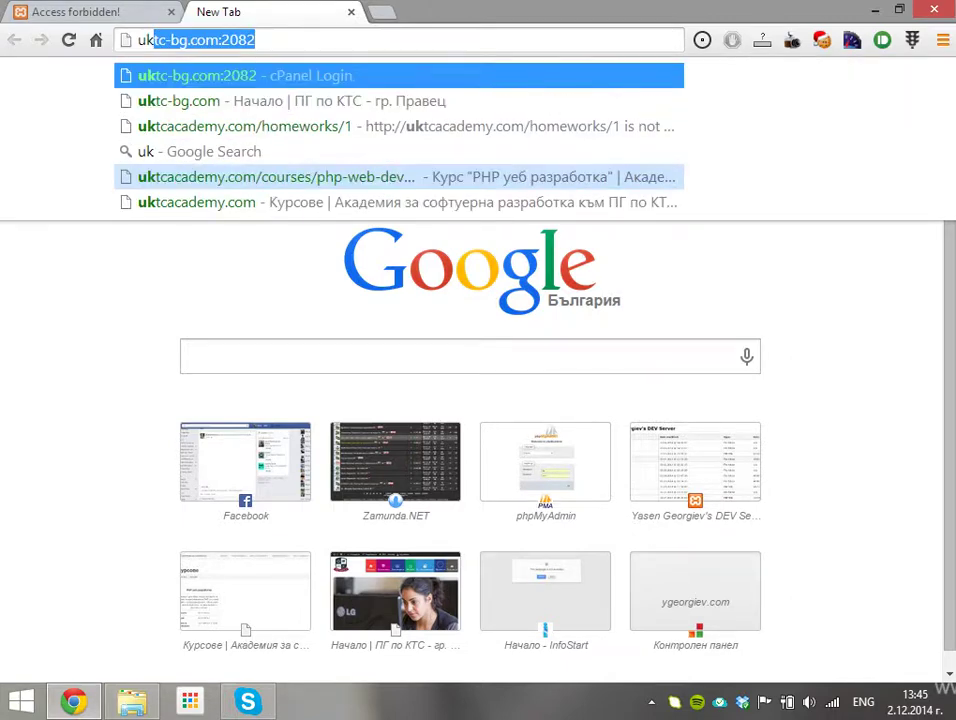
{"action": "key", "text": "Down"}
{"action": "key", "text": "Down"}
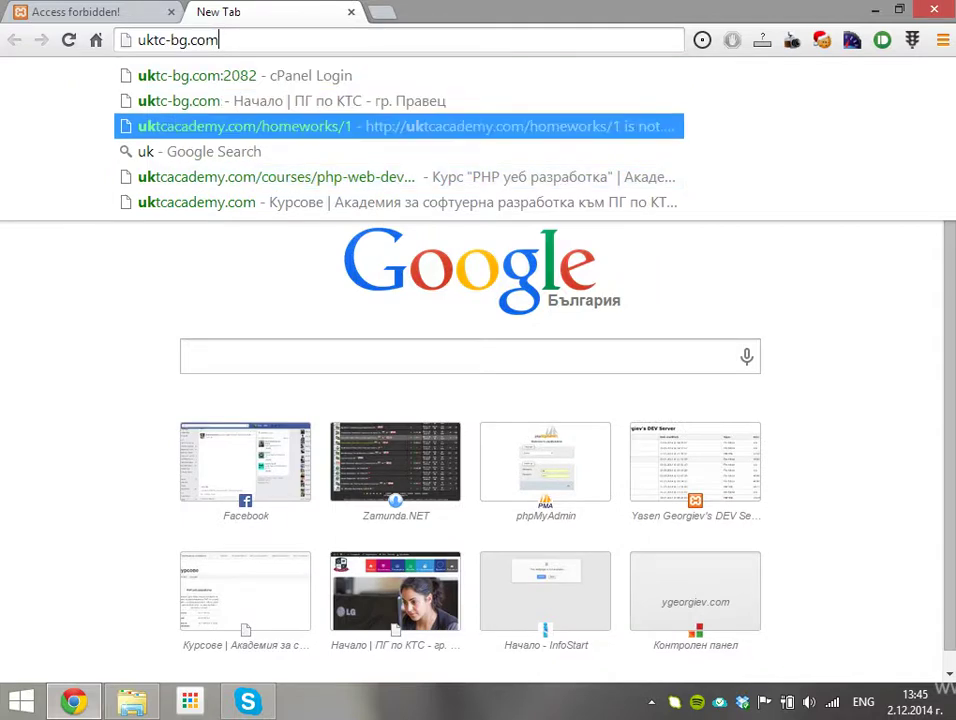
{"action": "key", "text": "Return"}
Step: Return to the practice1 folder in File Explorer and change the Skype online status
{"action": "key", "text": "alt+Tab"}
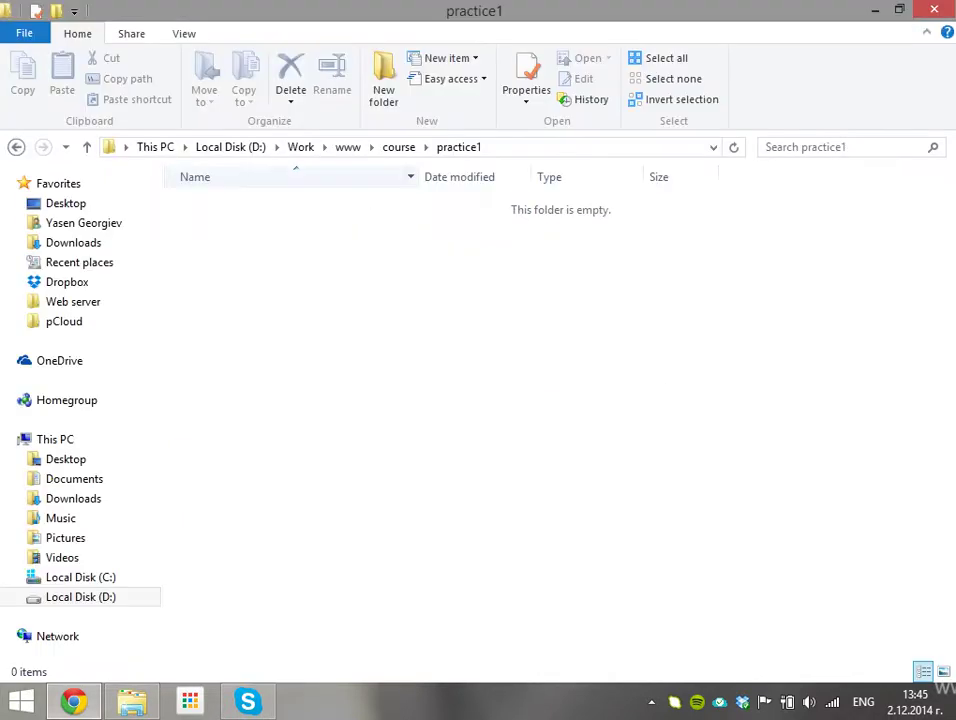
{"action": "left_click_drag", "start_coordinate": [662, 292], "coordinate": [446, 58]}
{"action": "left_click_drag", "start_coordinate": [830, 268], "coordinate": [395, 185]}
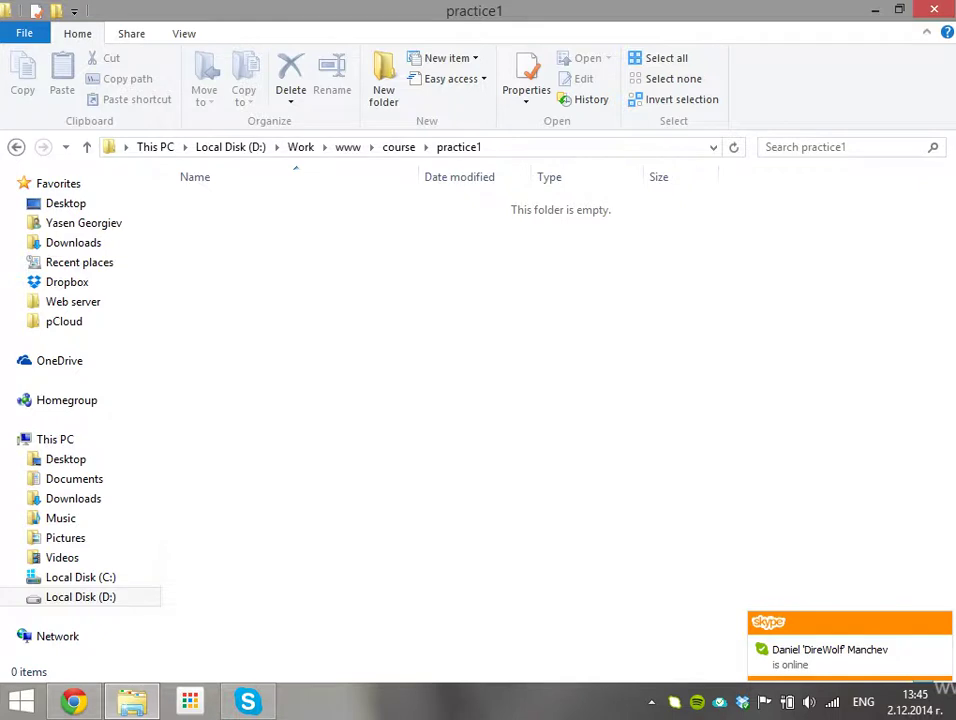
{"action": "right_click", "coordinate": [675, 702]}
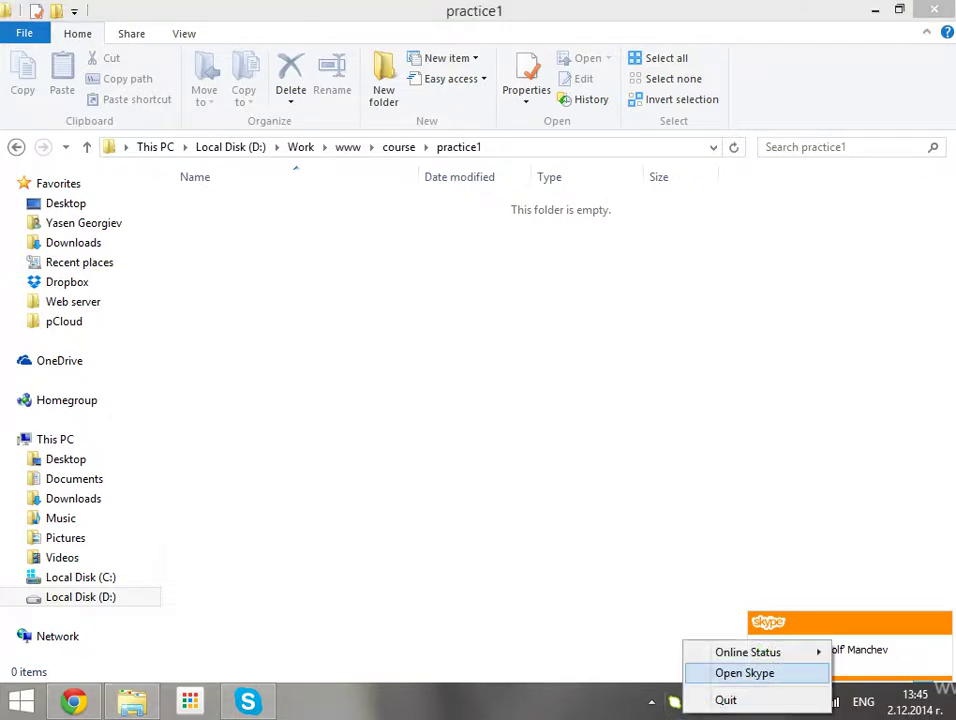
{"action": "mouse_move", "coordinate": [748, 652]}
{"action": "left_click", "coordinate": [575, 598]}
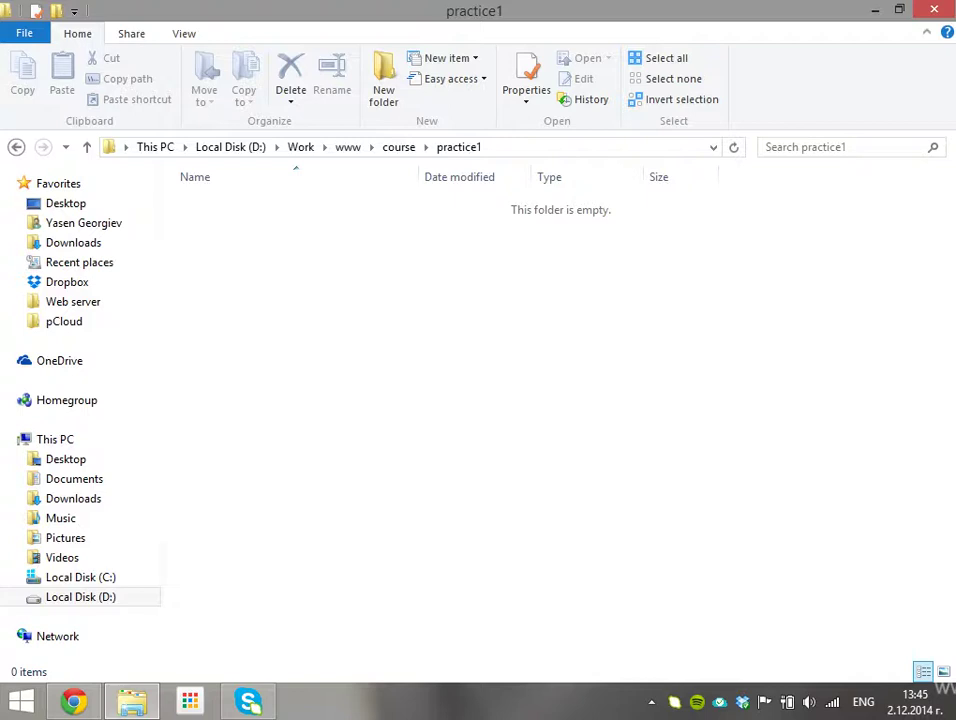
{"action": "left_click_drag", "start_coordinate": [753, 474], "coordinate": [557, 198]}
Step: Open Homework.pdf from the 02. PHP Introduction folder under pCloud, Courses, PHP Web Development
{"action": "left_click", "coordinate": [64, 321]}
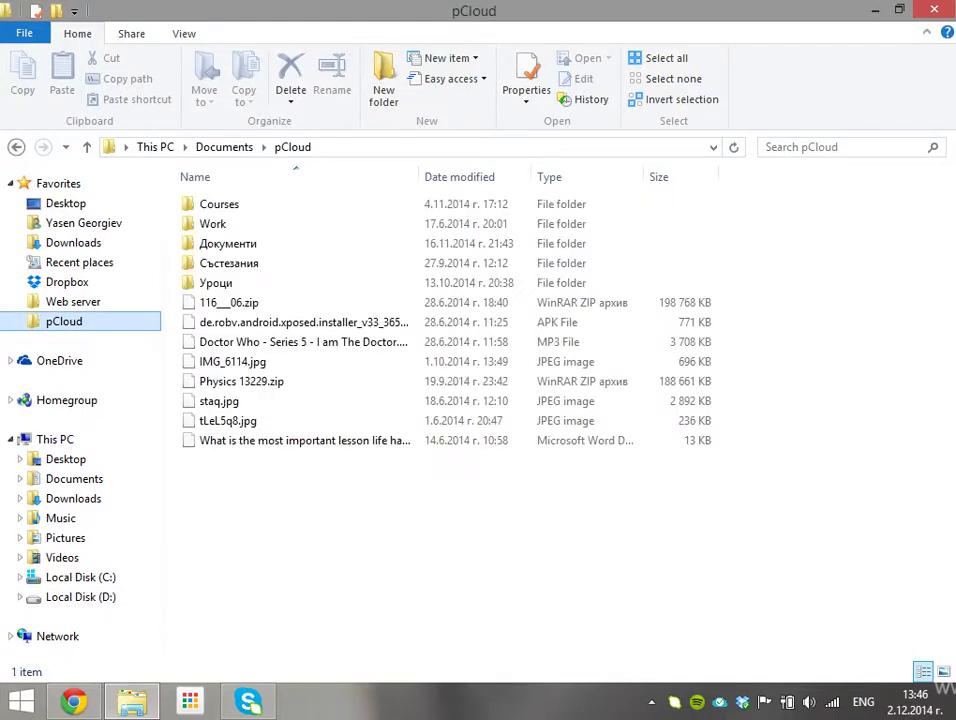
{"action": "double_click", "coordinate": [219, 204]}
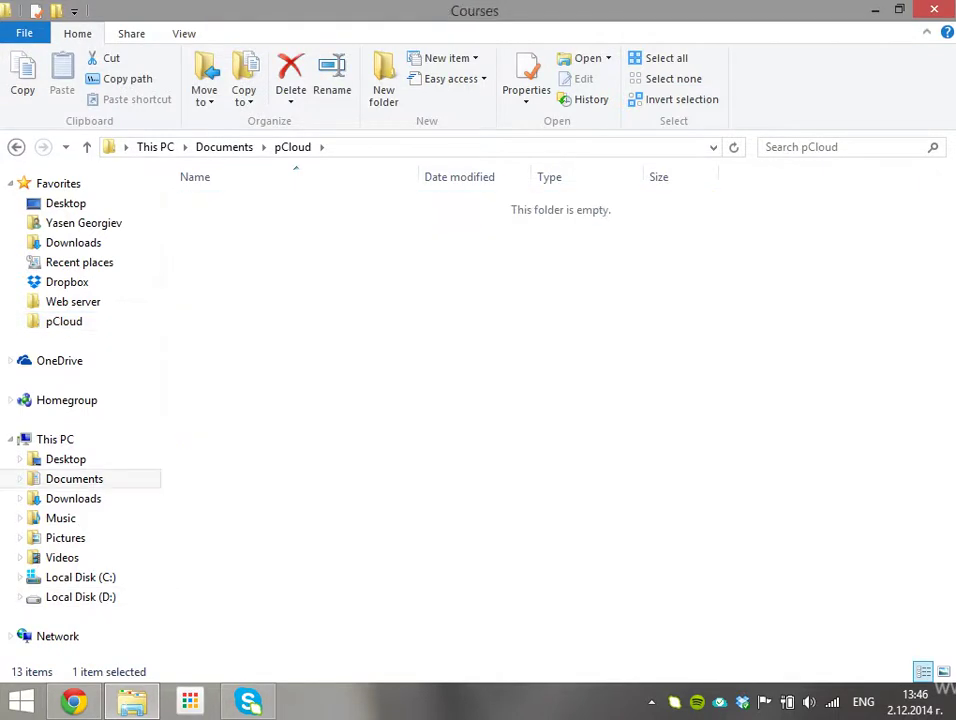
{"action": "double_click", "coordinate": [257, 204]}
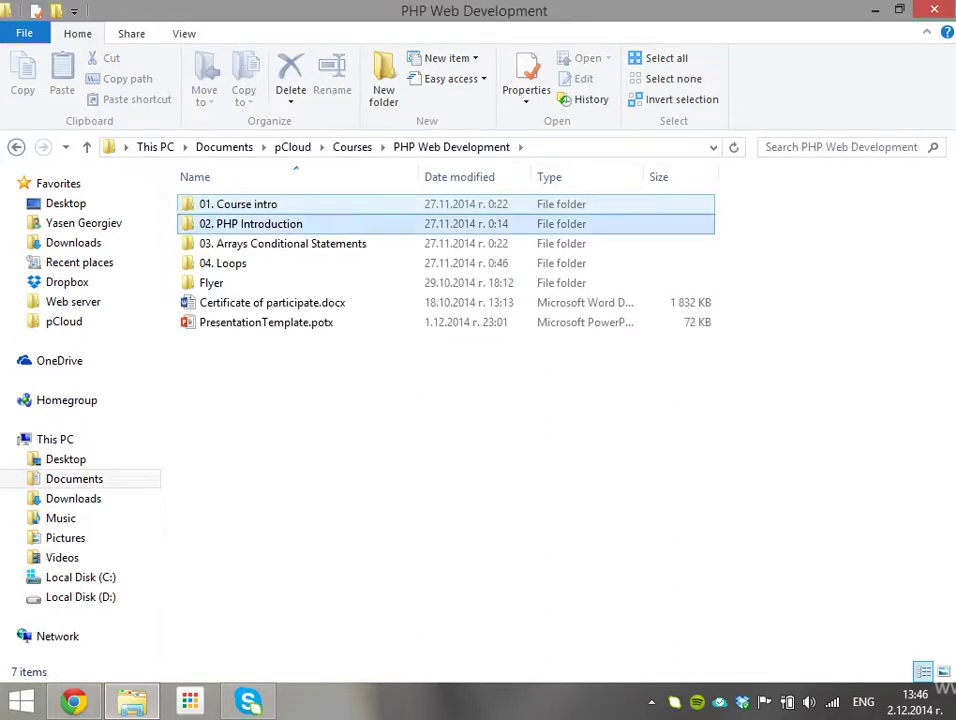
{"action": "key", "text": "Return"}
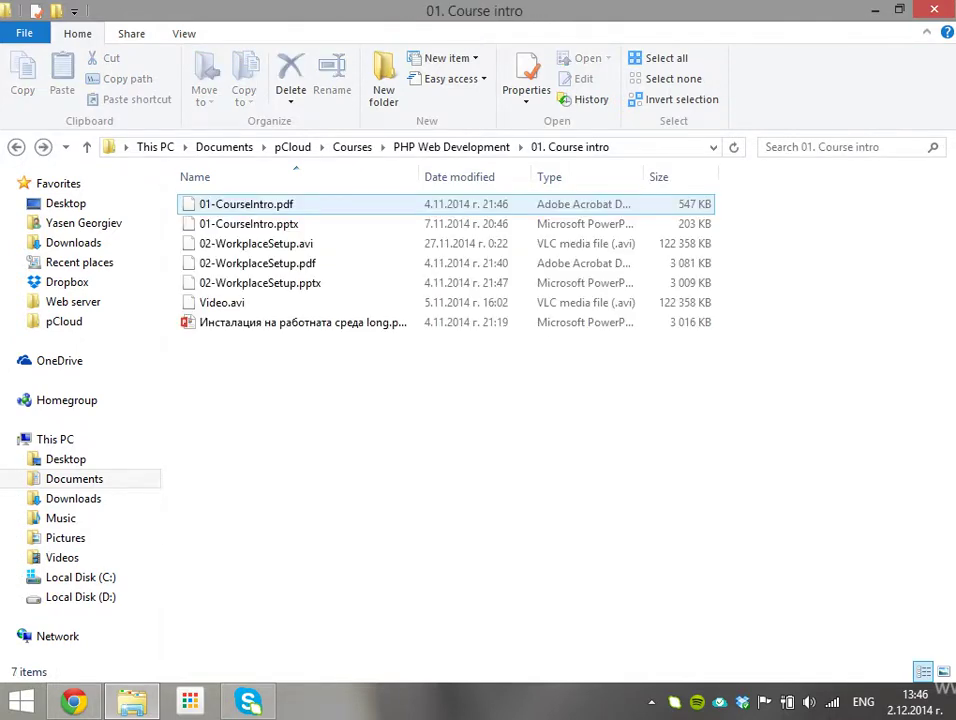
{"action": "key", "text": "alt+Left"}
{"action": "key", "text": "Down"}
{"action": "key", "text": "Return"}
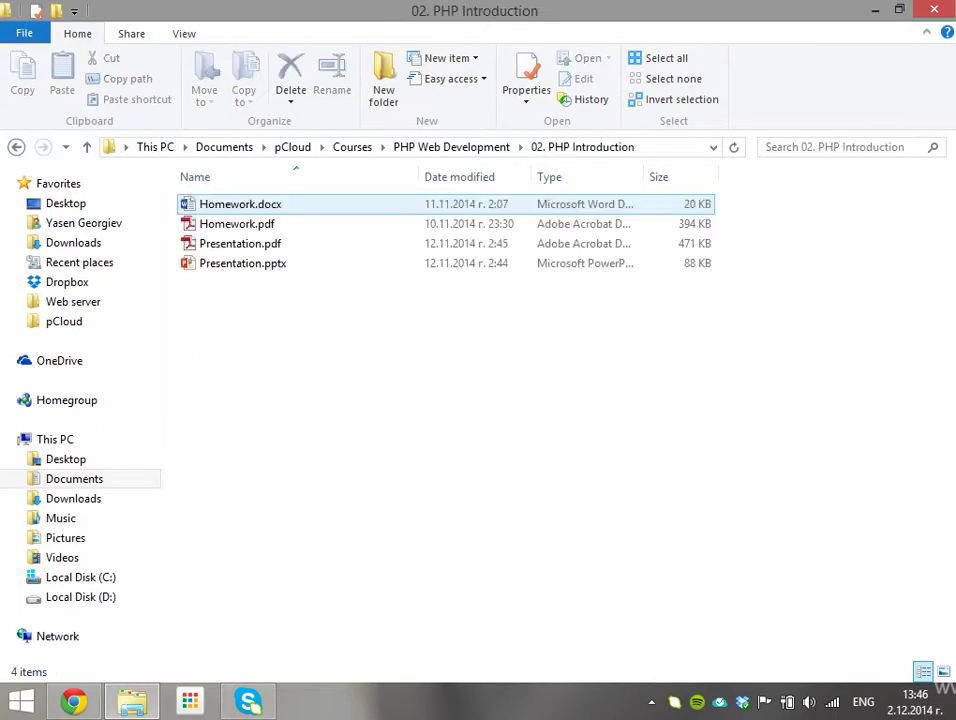
{"action": "key", "text": "Down"}
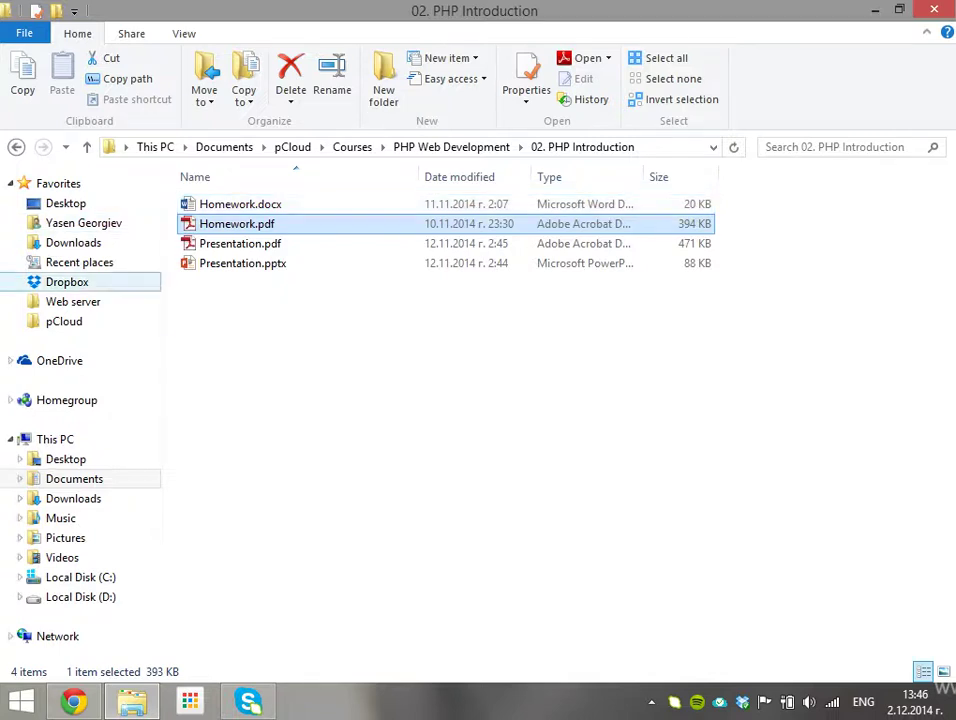
Step: Return to File Explorer and open the practice1 folder inside the web server's course folder
{"action": "left_click", "coordinate": [73, 301]}
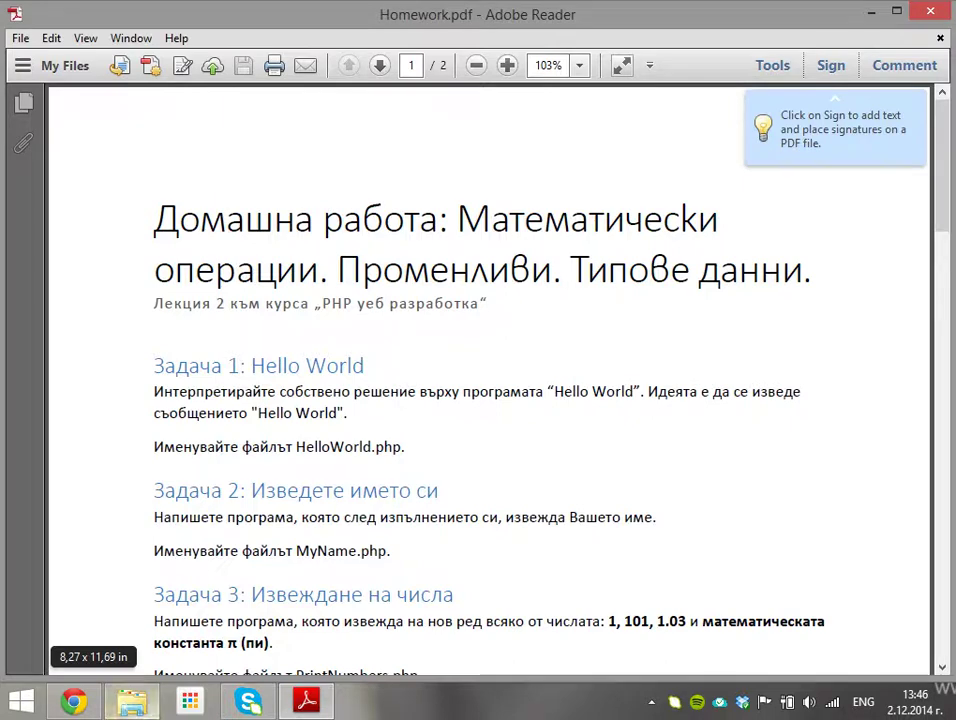
{"action": "left_click", "coordinate": [132, 702]}
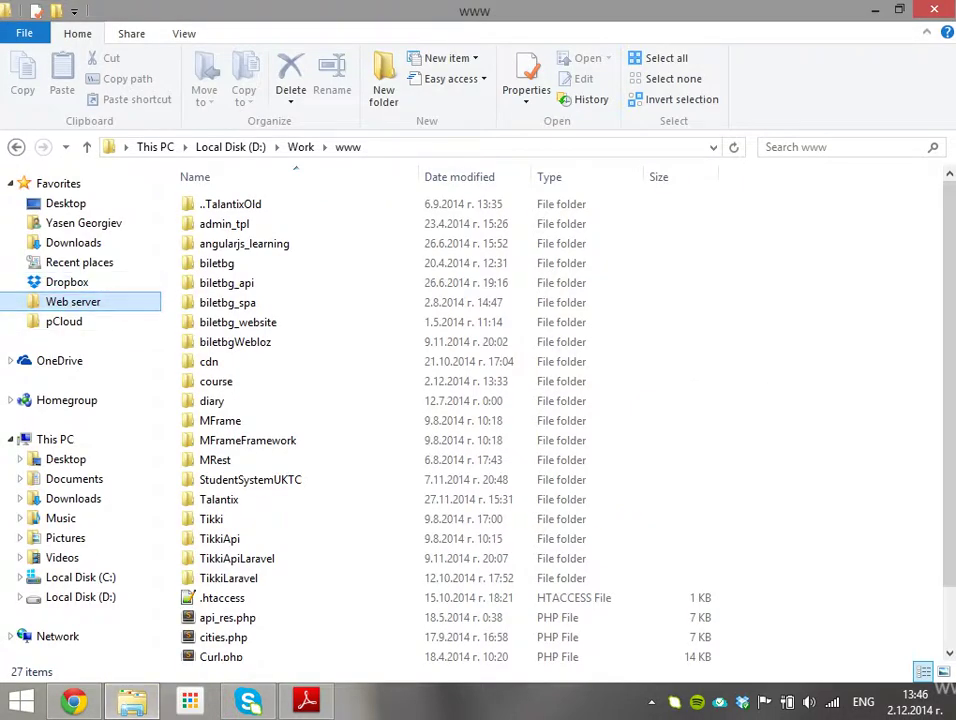
{"action": "double_click", "coordinate": [215, 381]}
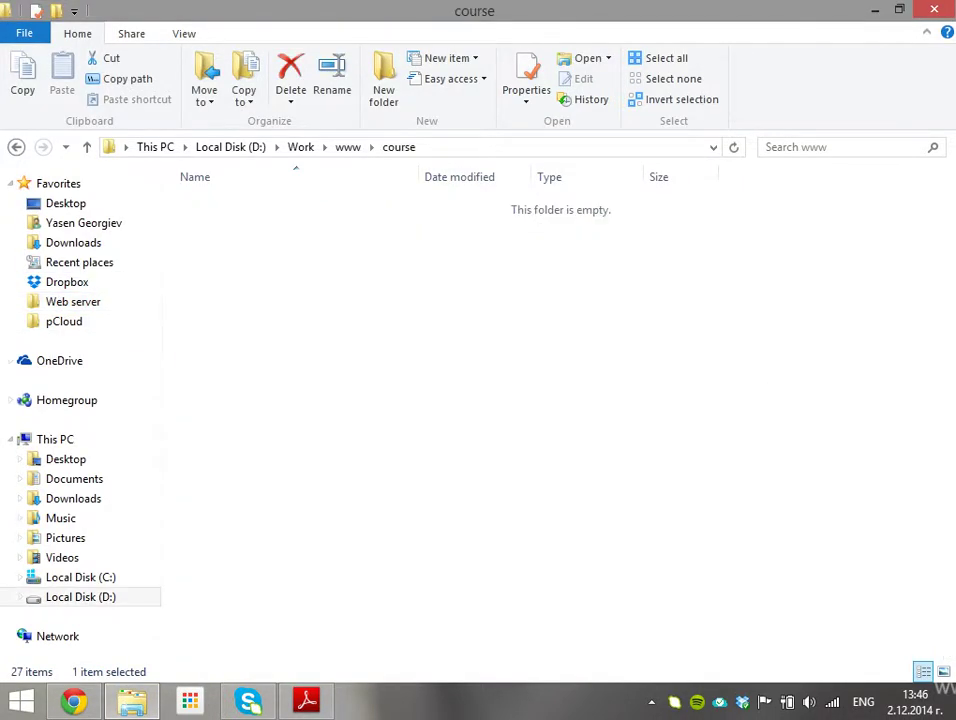
{"action": "key", "text": "Down"}
{"action": "key", "text": "Down"}
{"action": "key", "text": "Down"}
{"action": "key", "text": "Return"}
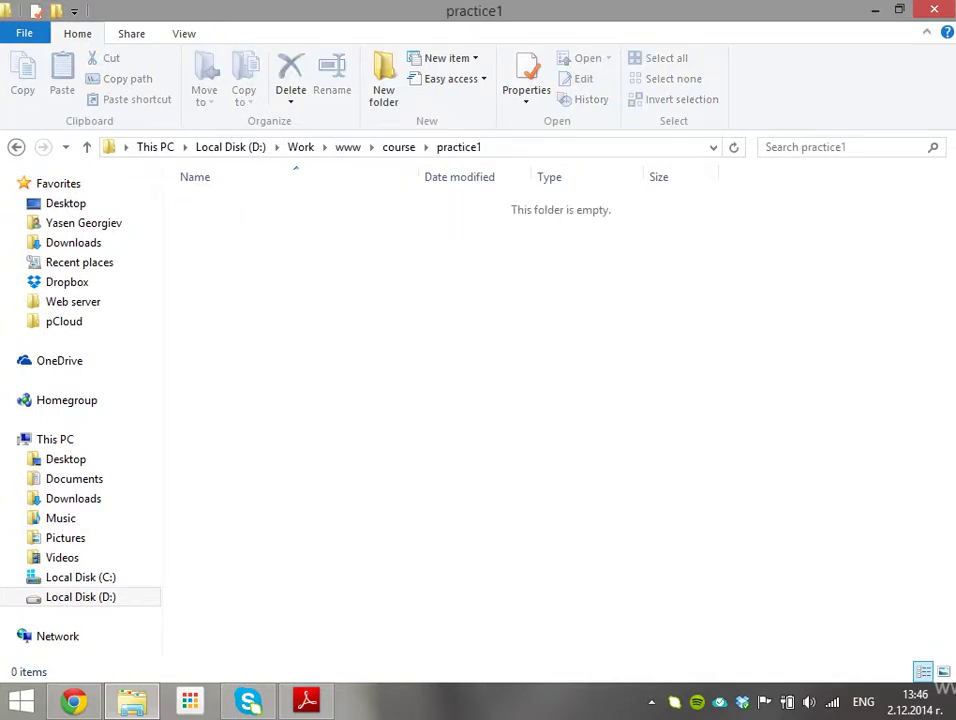
{"action": "right_click", "coordinate": [294, 67]}
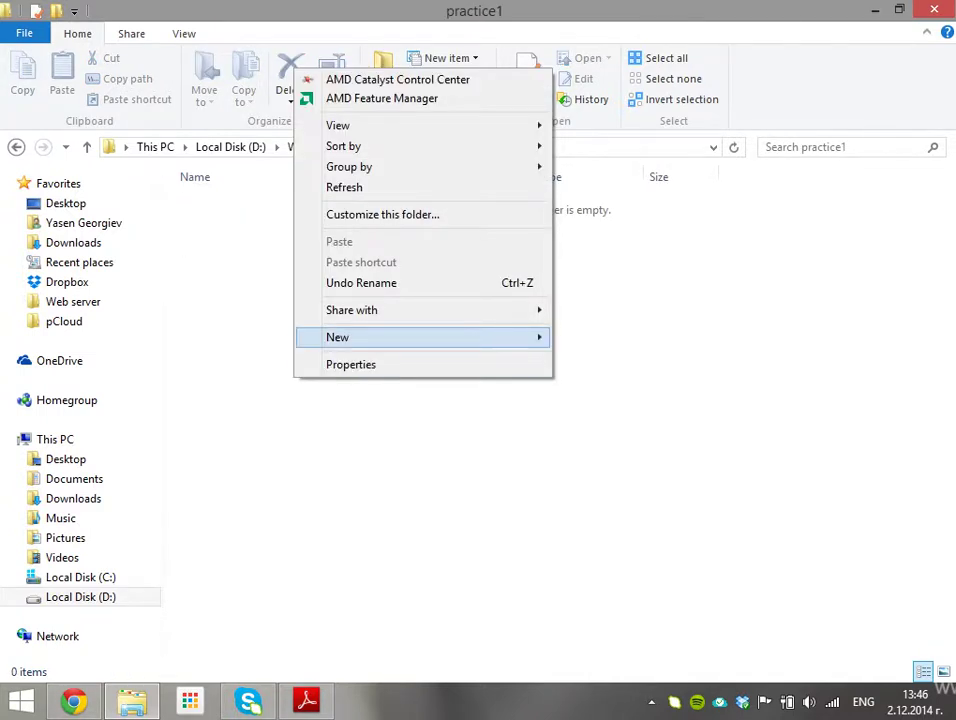
{"action": "key", "text": "Escape"}
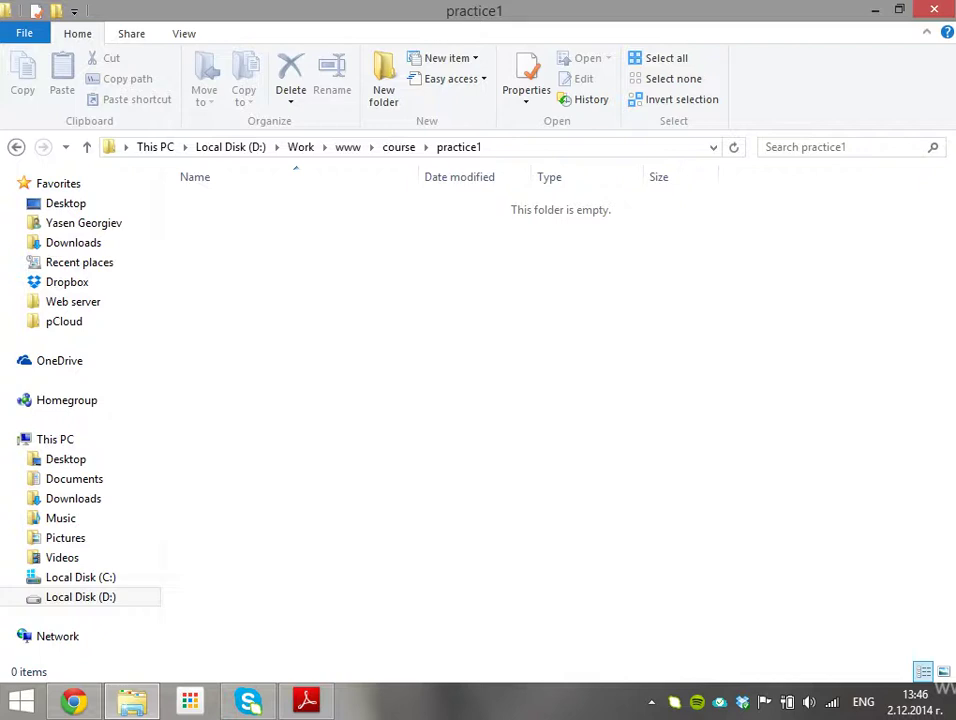
{"action": "key", "text": "alt+d"}
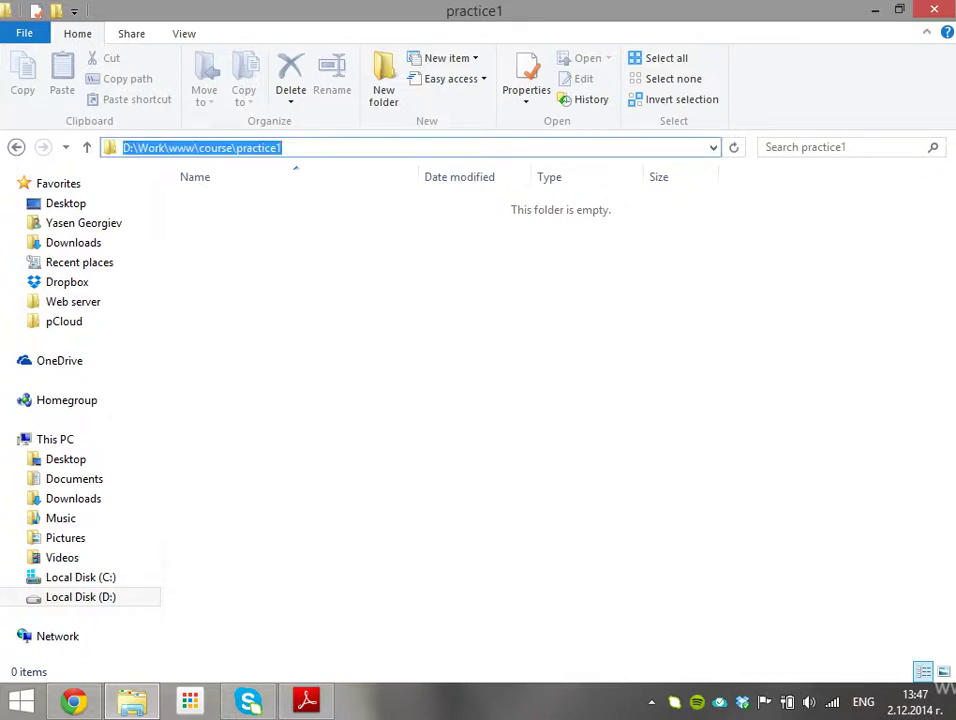
{"action": "key", "text": "Escape"}
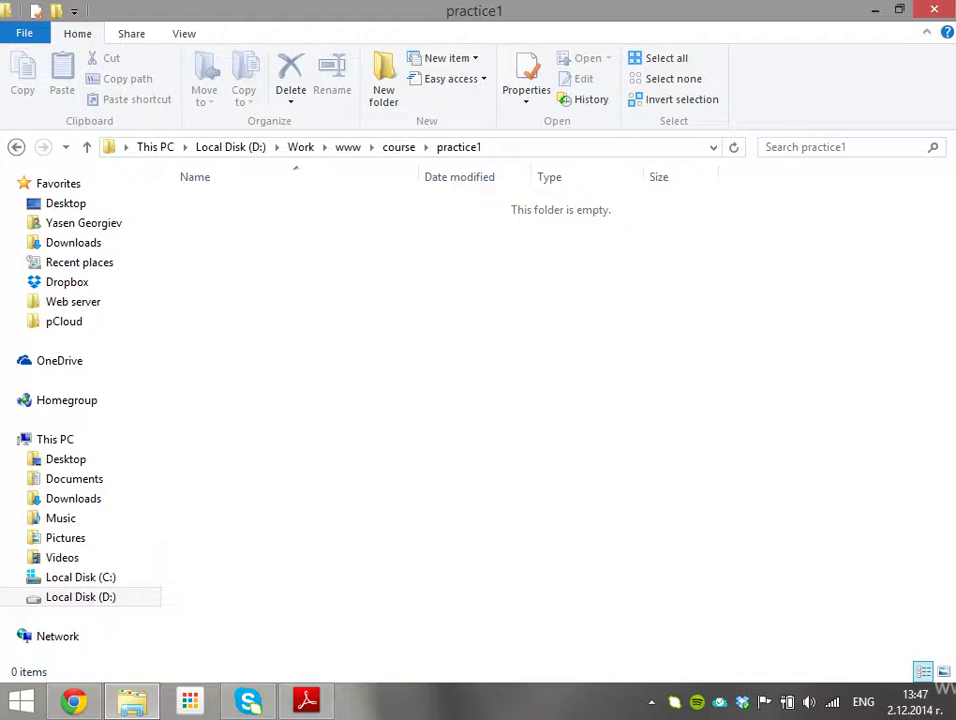
Step: Switch to Chrome and load localhost/homework in a new tab
{"action": "key", "text": "alt+Tab"}
{"action": "key", "text": "alt+Tab"}
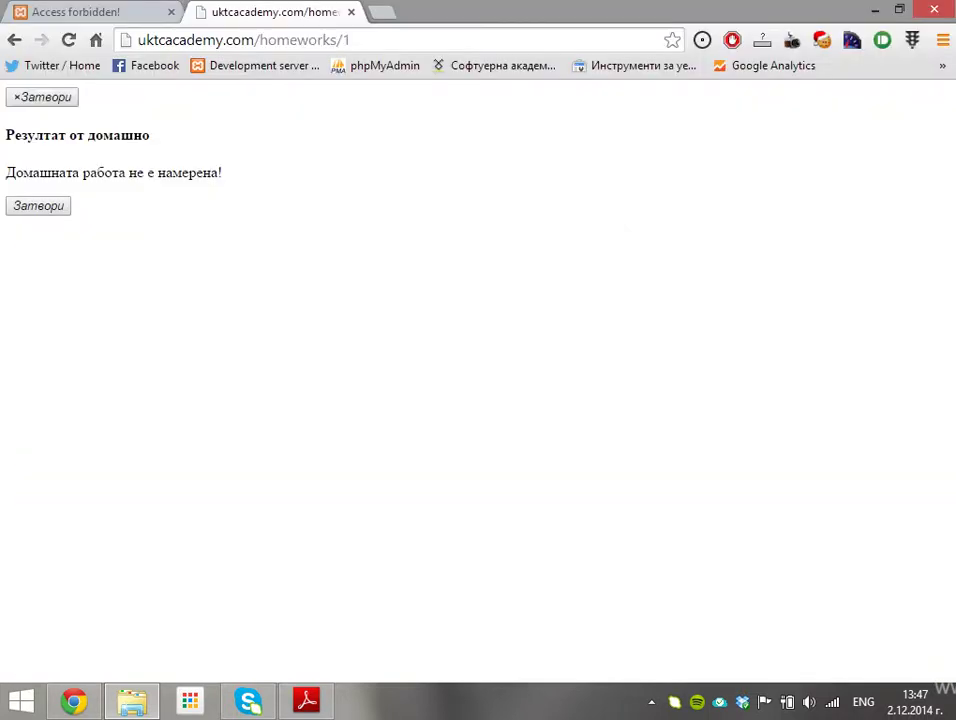
{"action": "key", "text": "ctrl+t"}
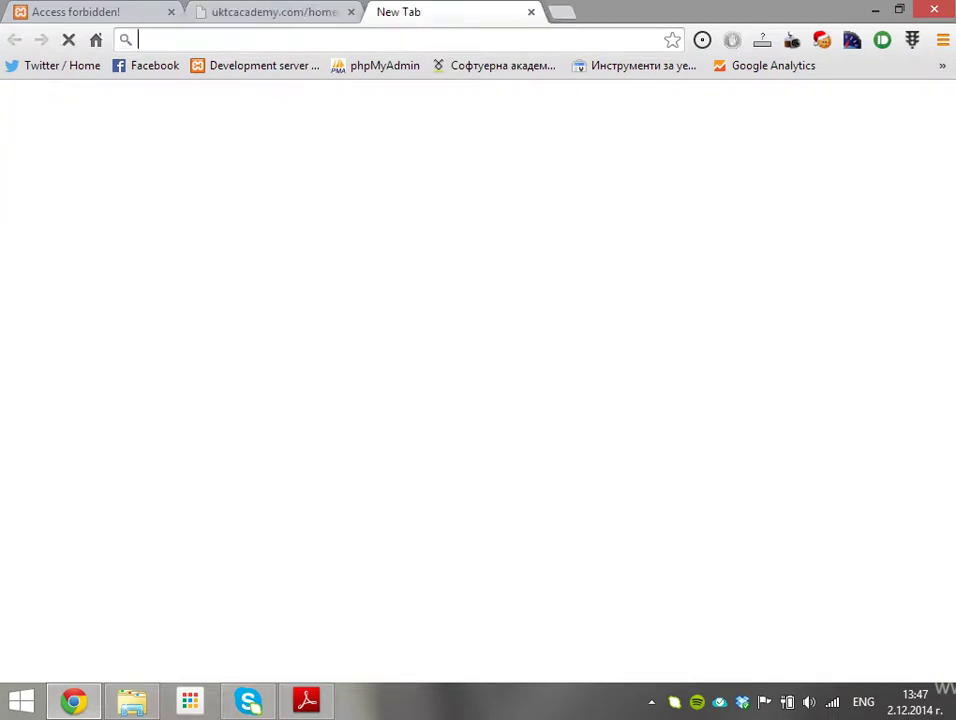
{"action": "type", "text": "local"}
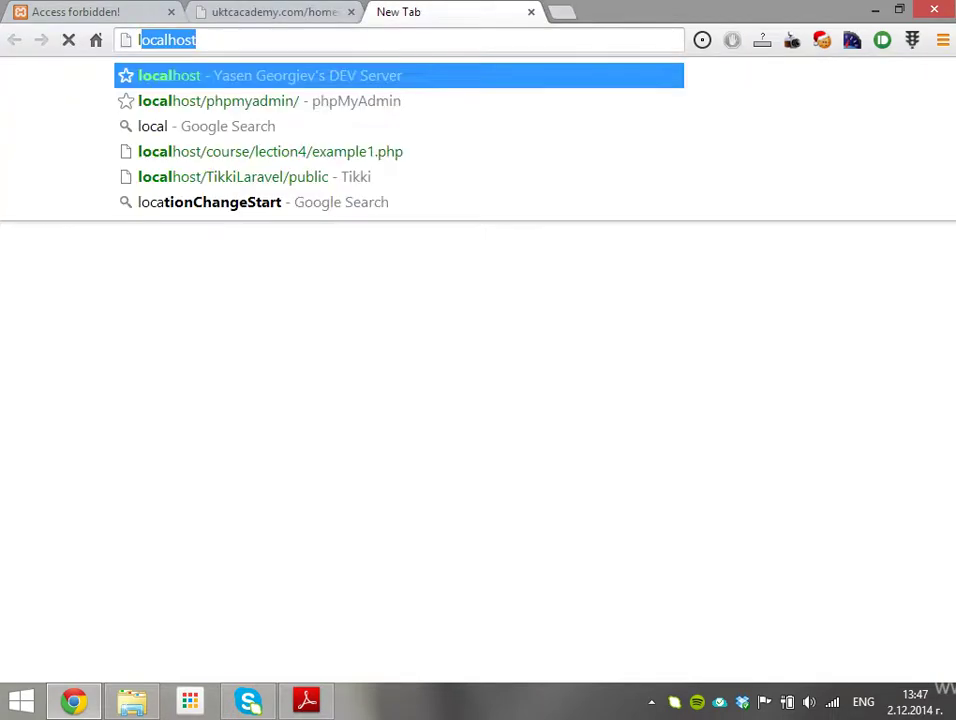
{"action": "key", "text": "Return"}
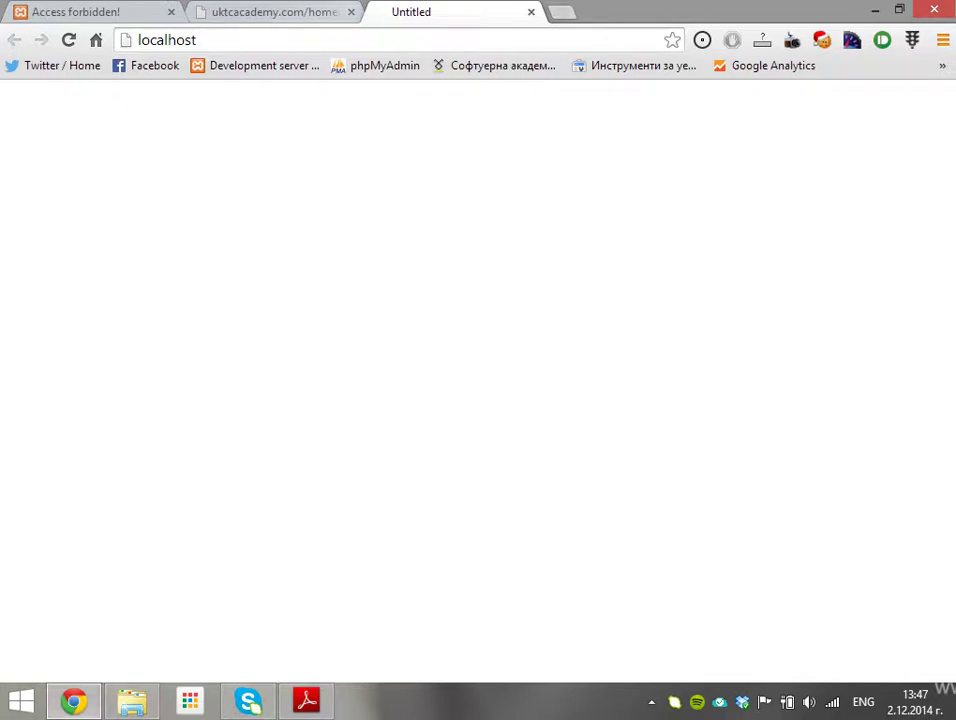
{"action": "type", "text": "/"}
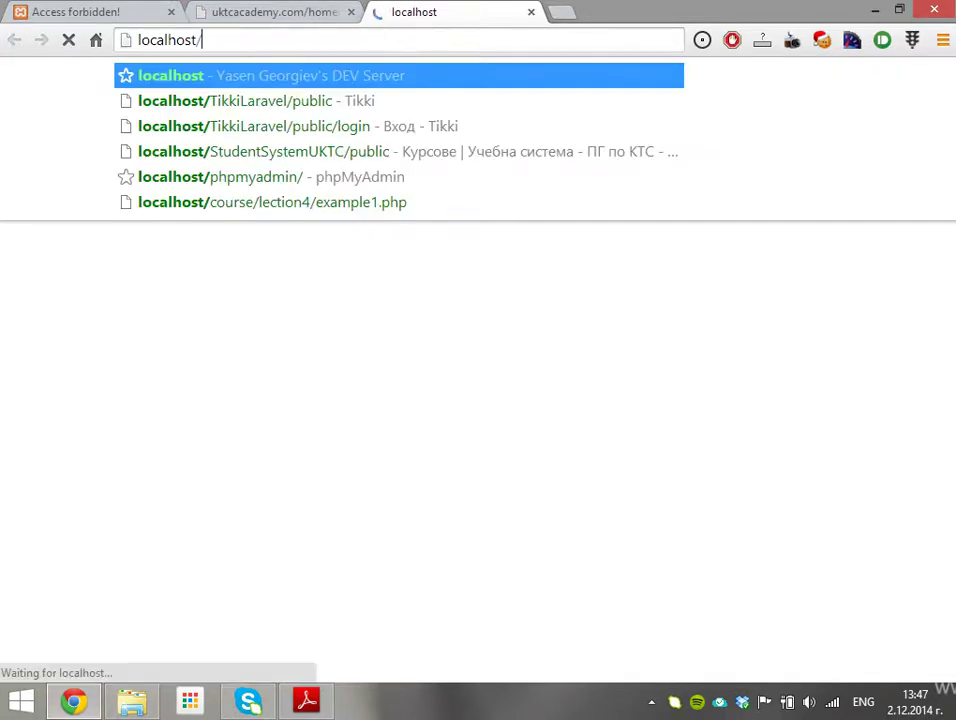
{"action": "type", "text": "homework"}
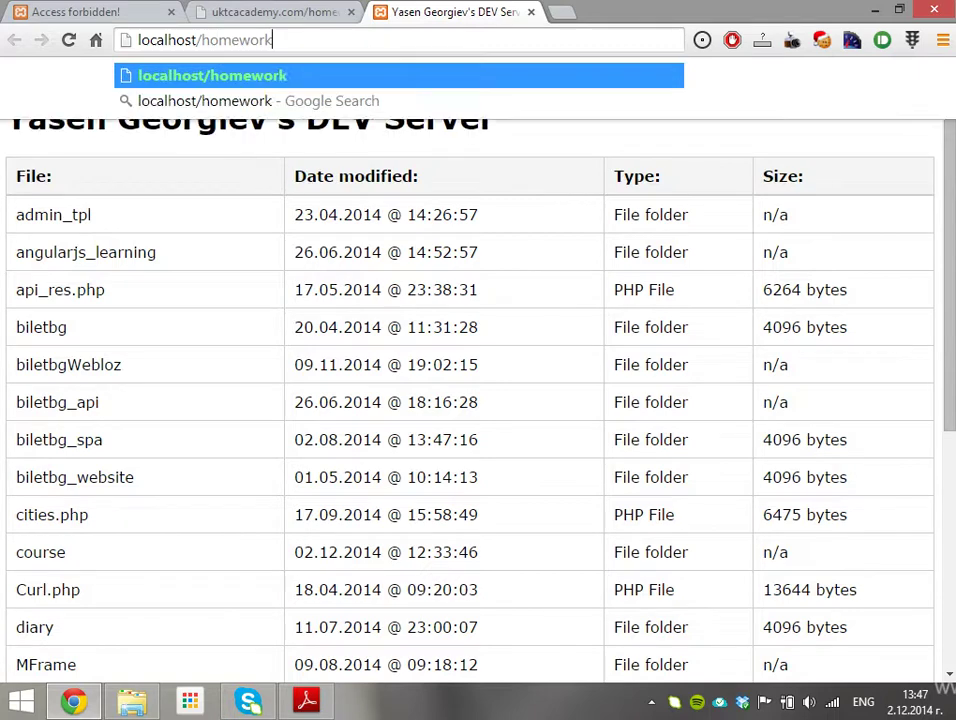
{"action": "key", "text": "Return"}
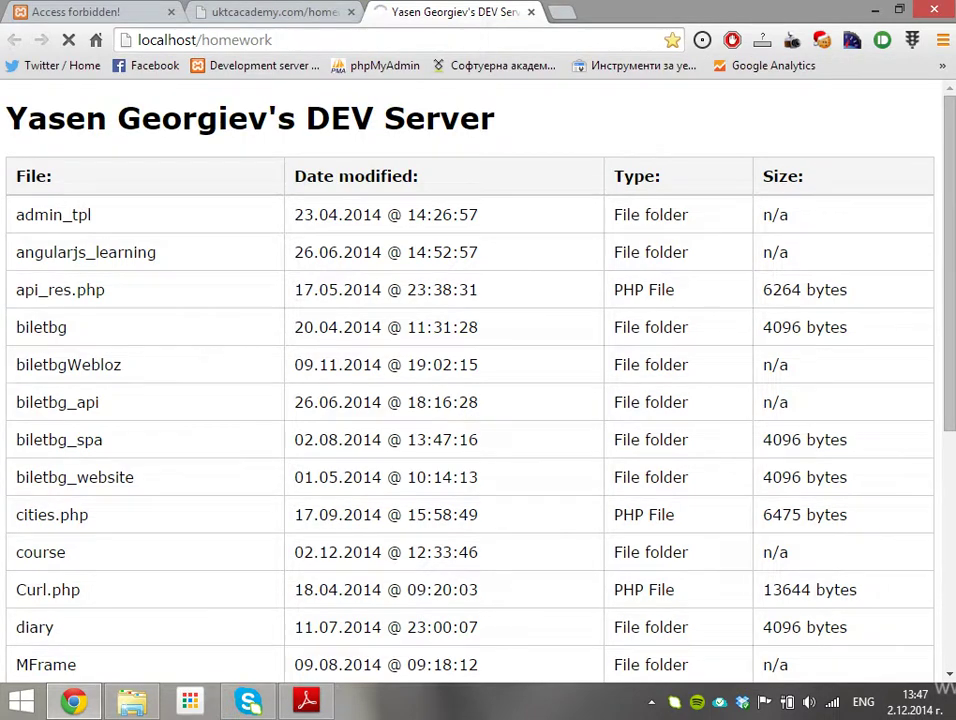
Step: Switch to File Explorer and create a new folder in htdocs inside the xampp folder on drive C
{"action": "key", "text": "alt+Tab"}
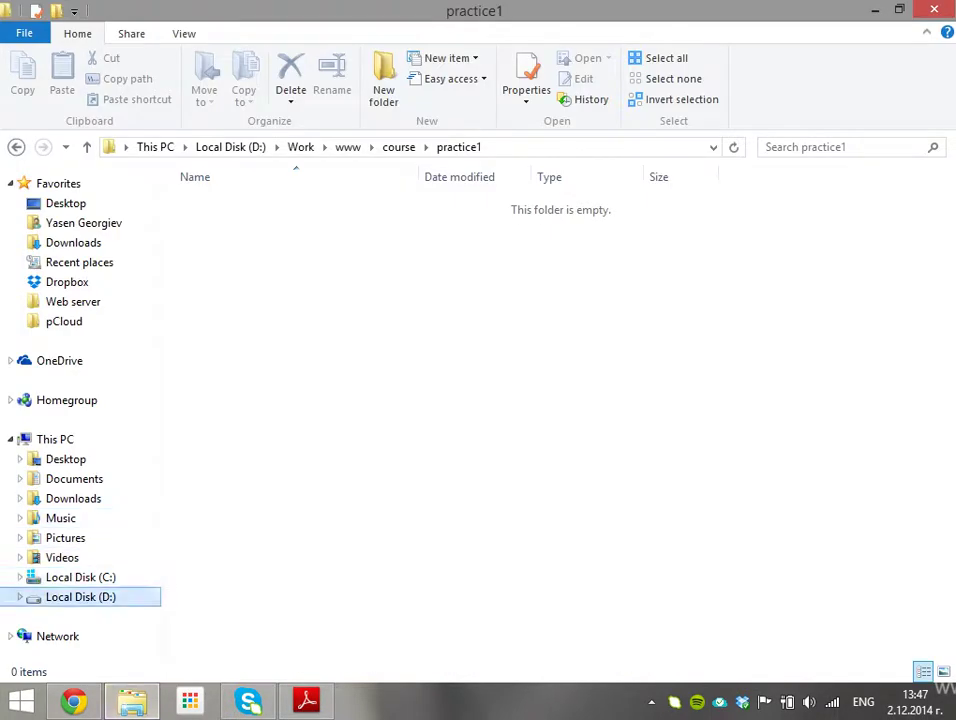
{"action": "left_click", "coordinate": [80, 577]}
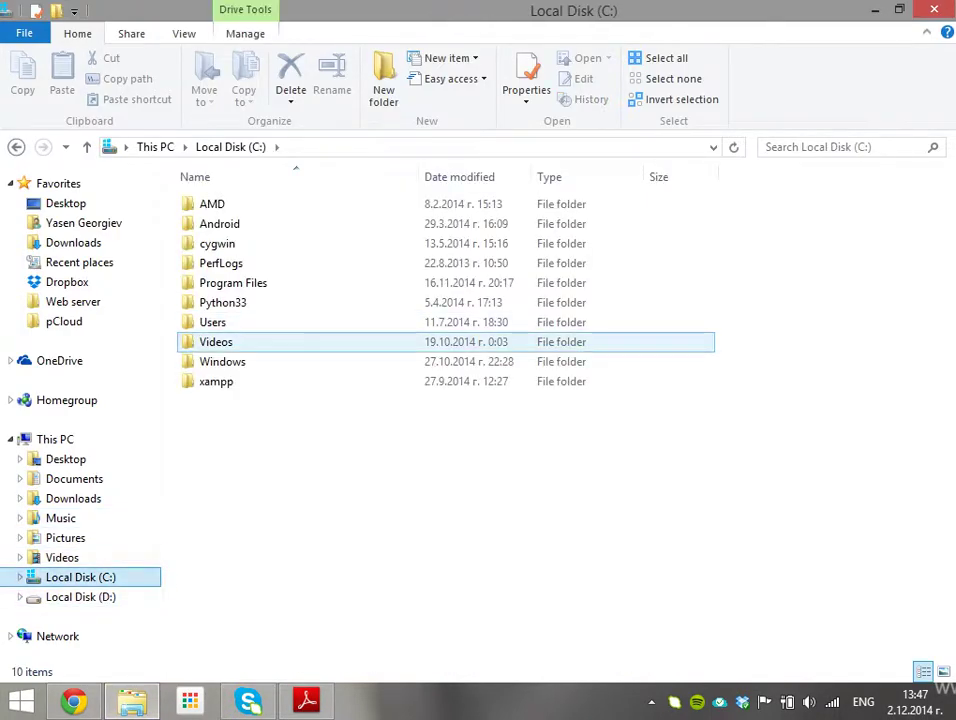
{"action": "double_click", "coordinate": [216, 381]}
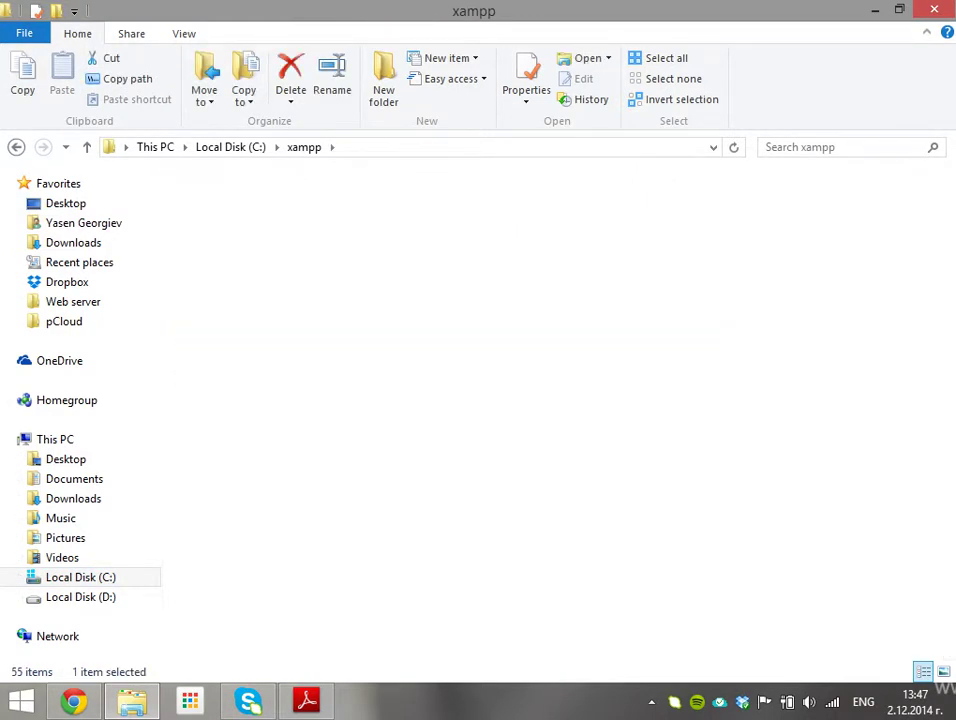
{"action": "key", "text": "Return"}
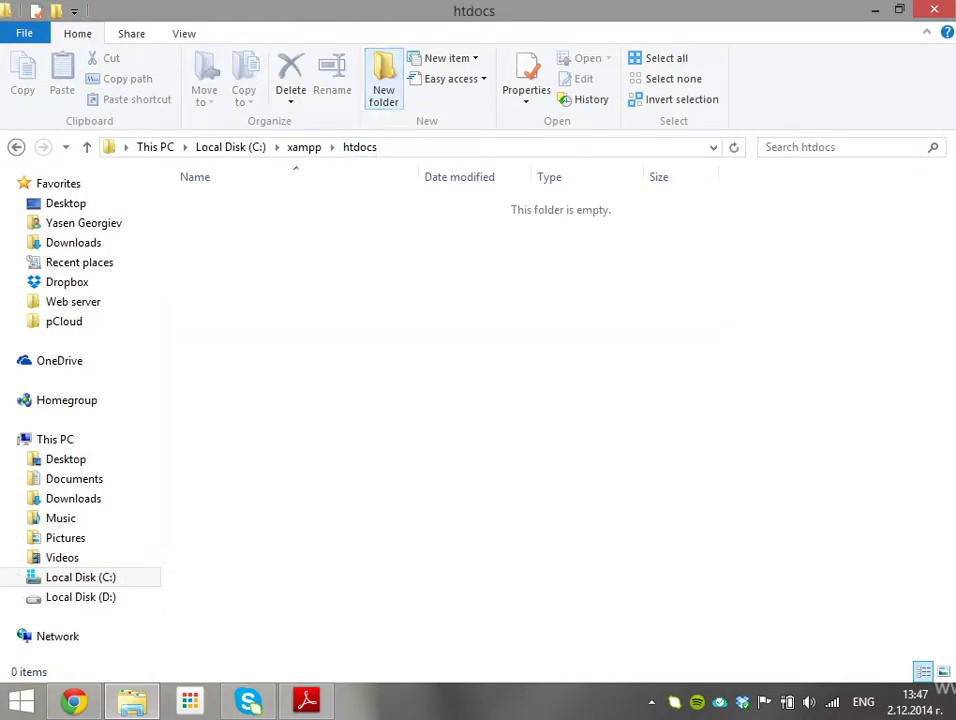
{"action": "left_click", "coordinate": [383, 90]}
{"action": "key", "text": "alt+Tab"}
{"action": "key", "text": "alt+Tab"}
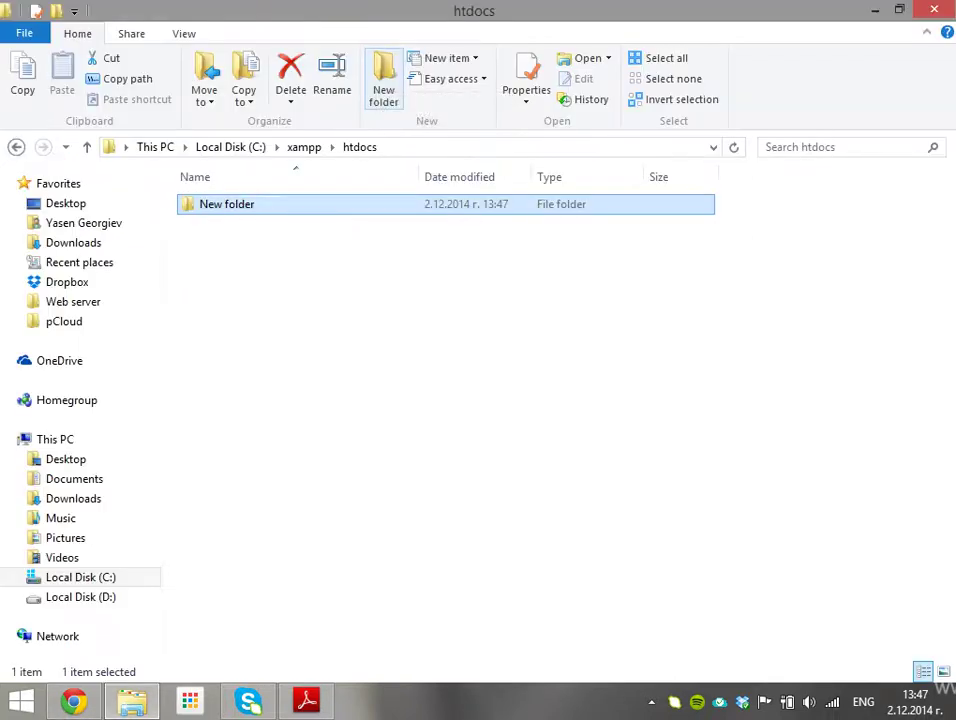
Step: Rename the new folder in htdocs as homework
{"action": "key", "text": "F2"}
{"action": "type", "text": "homework"}
{"action": "key", "text": "Return"}
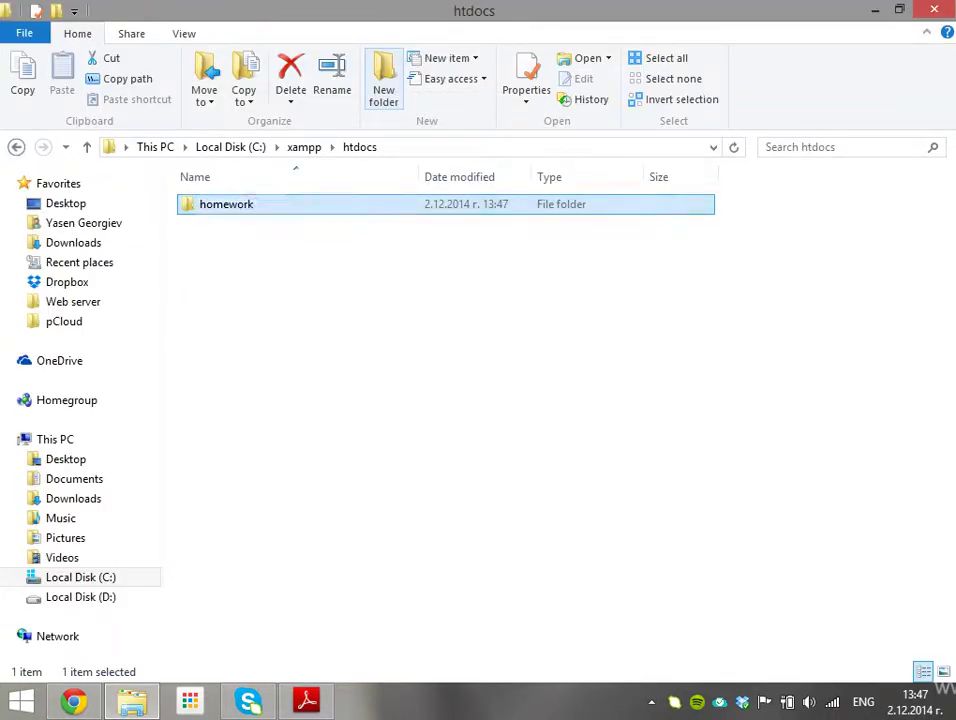
Step: Look at the localhost/homework page in Chrome, return to File Explorer and inspect the full path of the htdocs folder
{"action": "key", "text": "alt+Tab"}
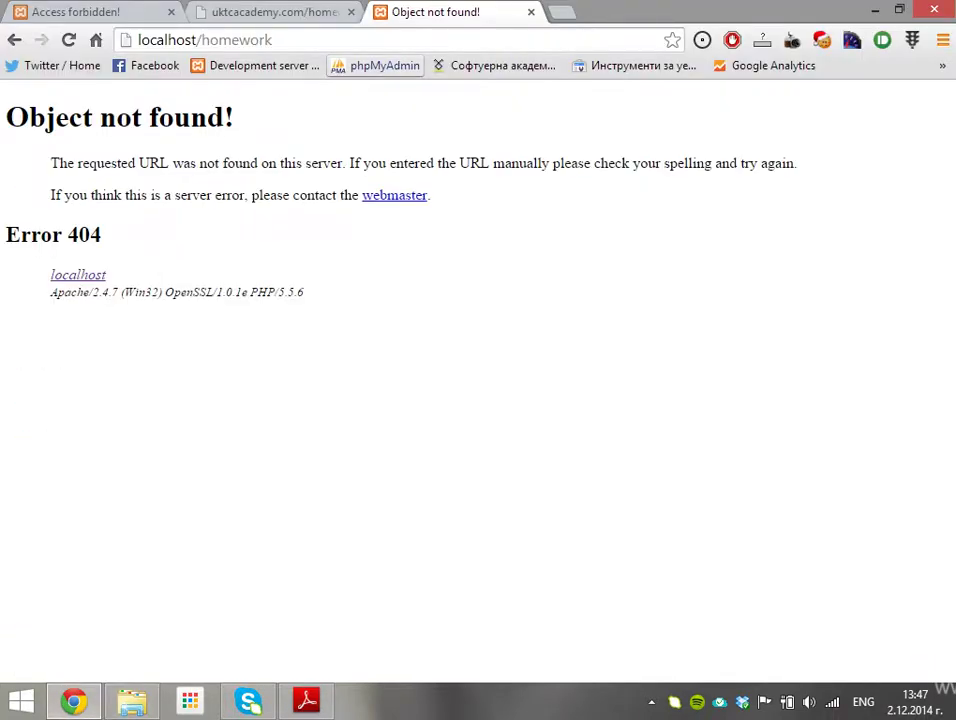
{"action": "key", "text": "alt+Tab"}
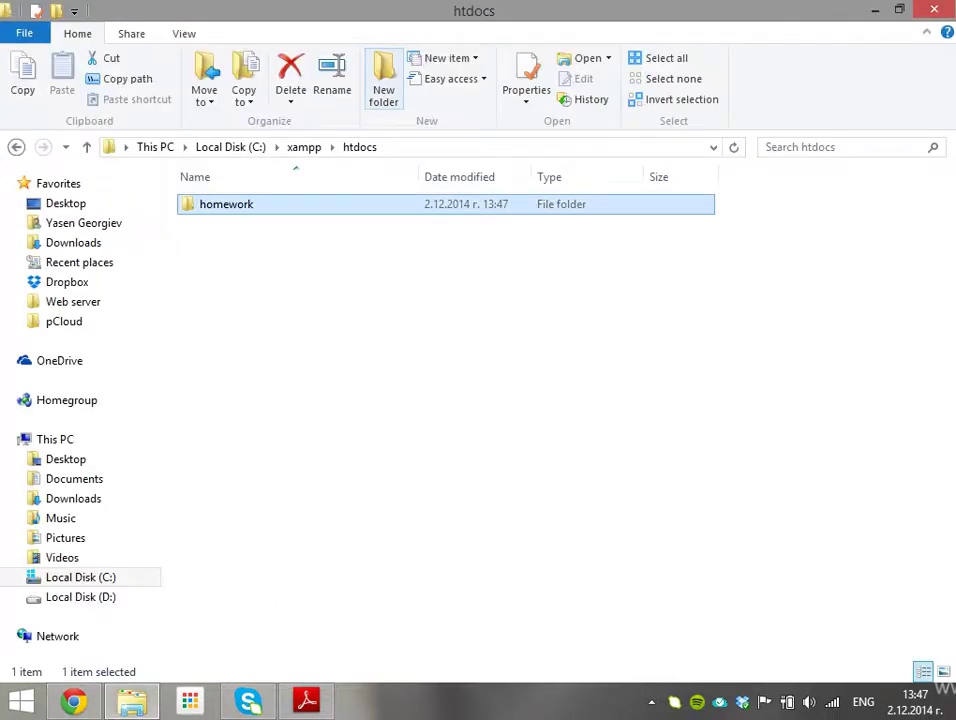
{"action": "left_click", "coordinate": [300, 147]}
{"action": "double_click", "coordinate": [194, 147]}
{"action": "key", "text": "ctrl+a"}
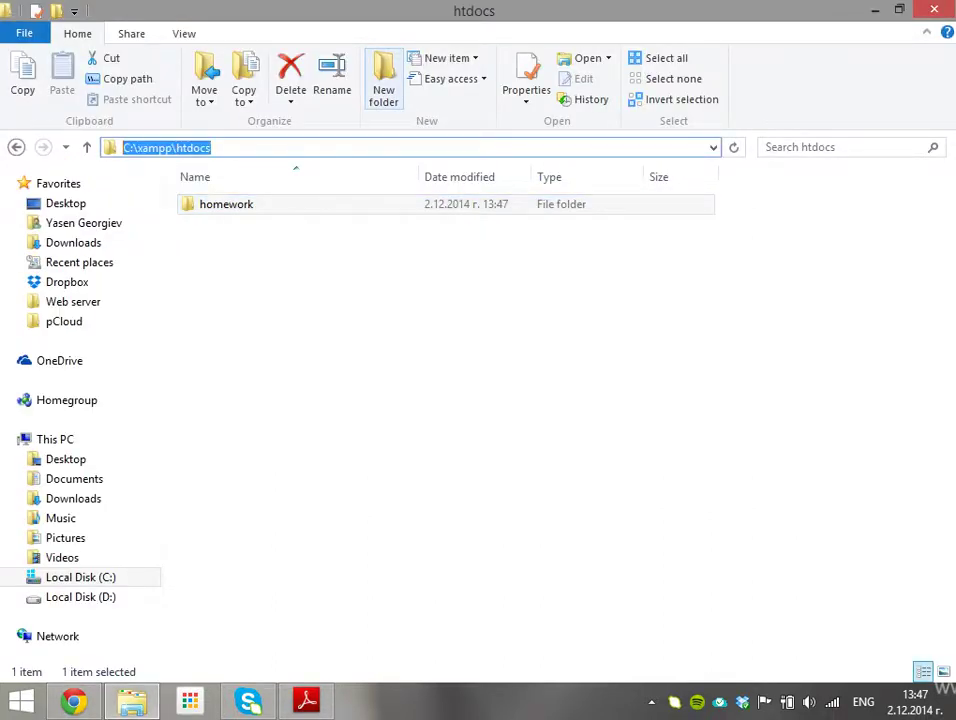
{"action": "left_click", "coordinate": [128, 147]}
{"action": "key", "text": "Escape"}
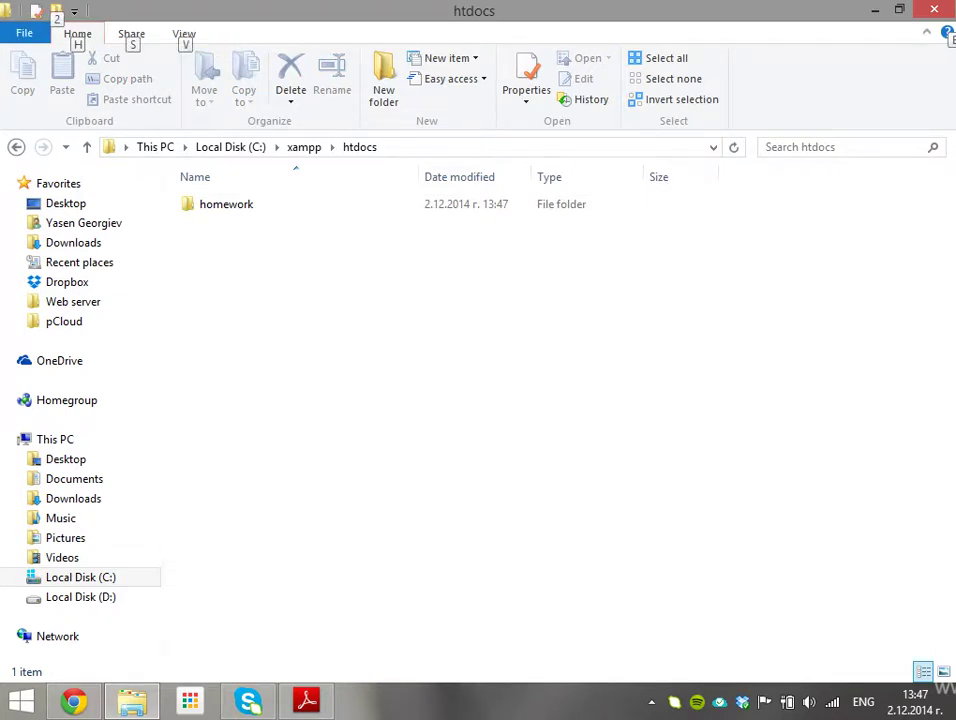
Step: Switch to Chrome and extend the address to load localhost/homework/test.php
{"action": "key", "text": "alt+Tab"}
{"action": "double_click", "coordinate": [200, 40]}
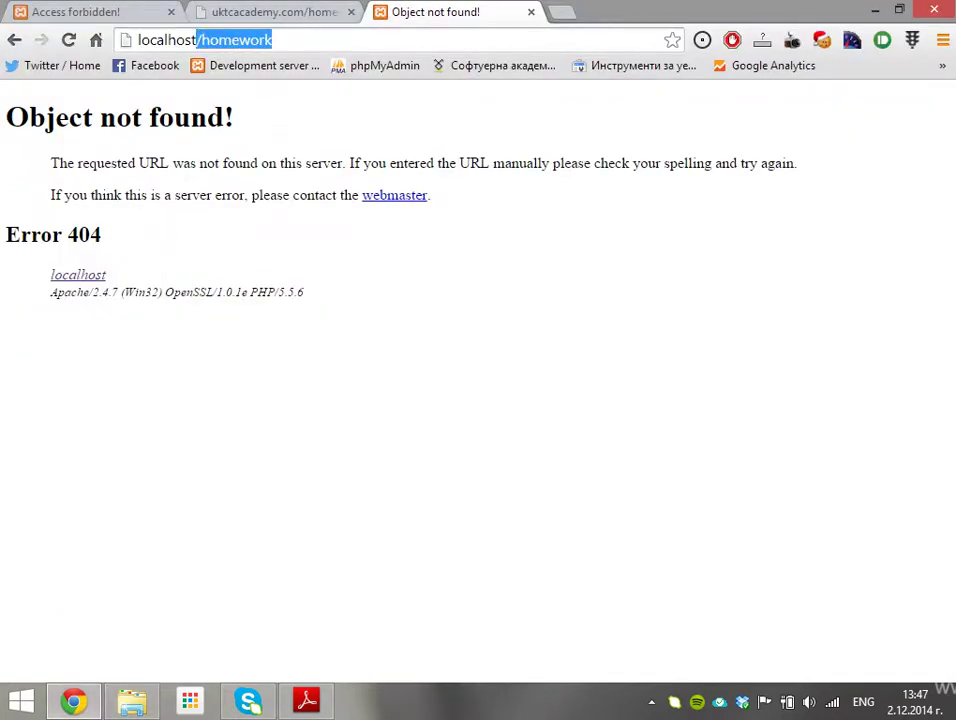
{"action": "left_click", "coordinate": [200, 40]}
{"action": "key", "text": "ctrl+a"}
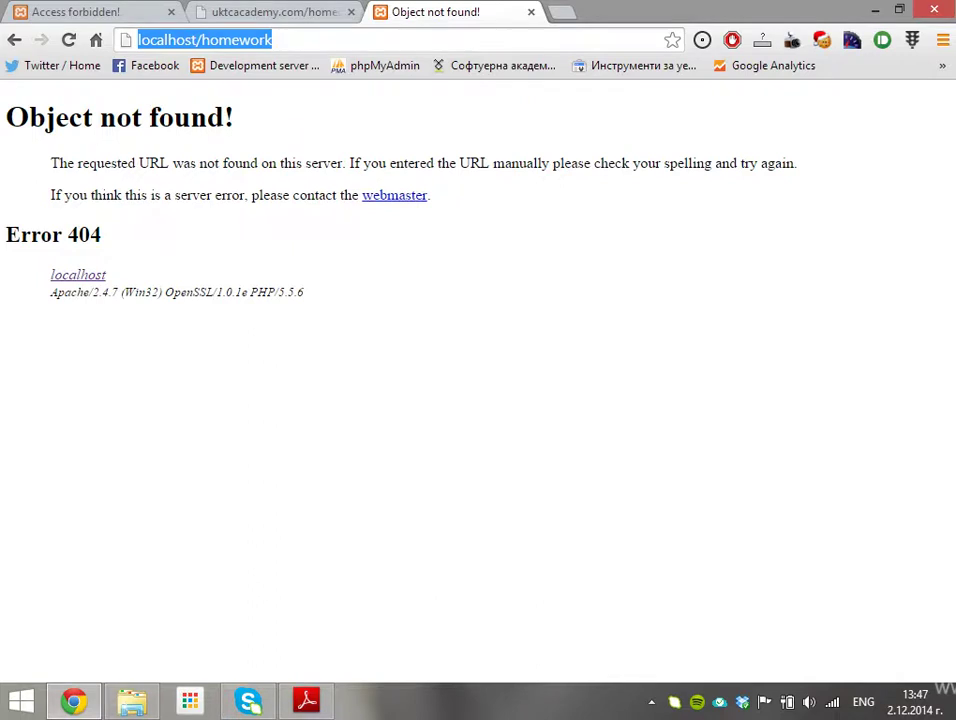
{"action": "key", "text": "End"}
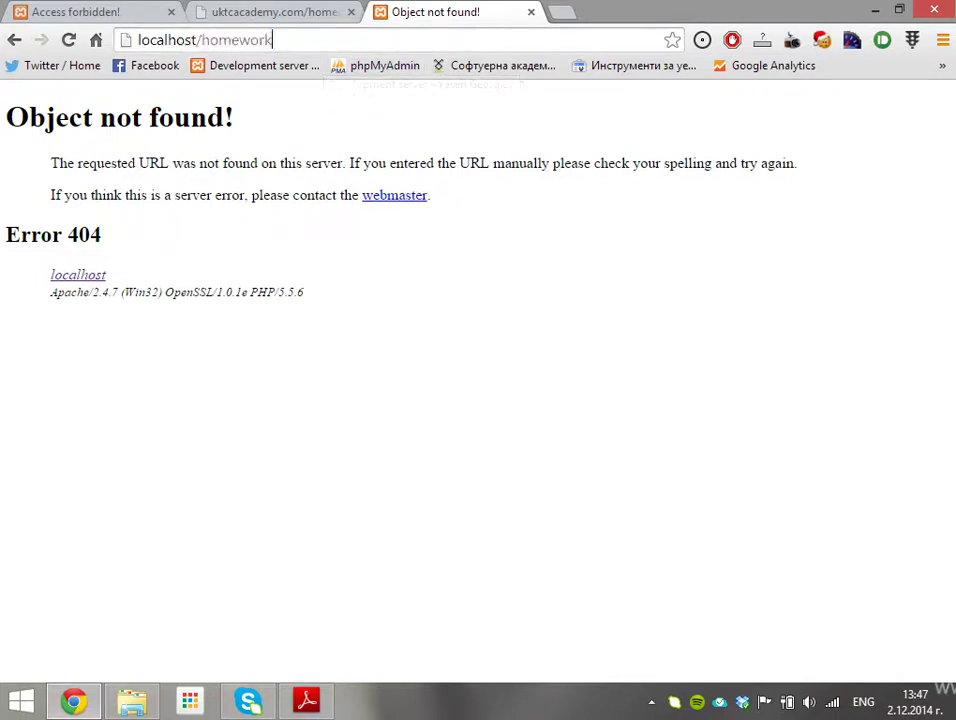
{"action": "type", "text": "/t"}
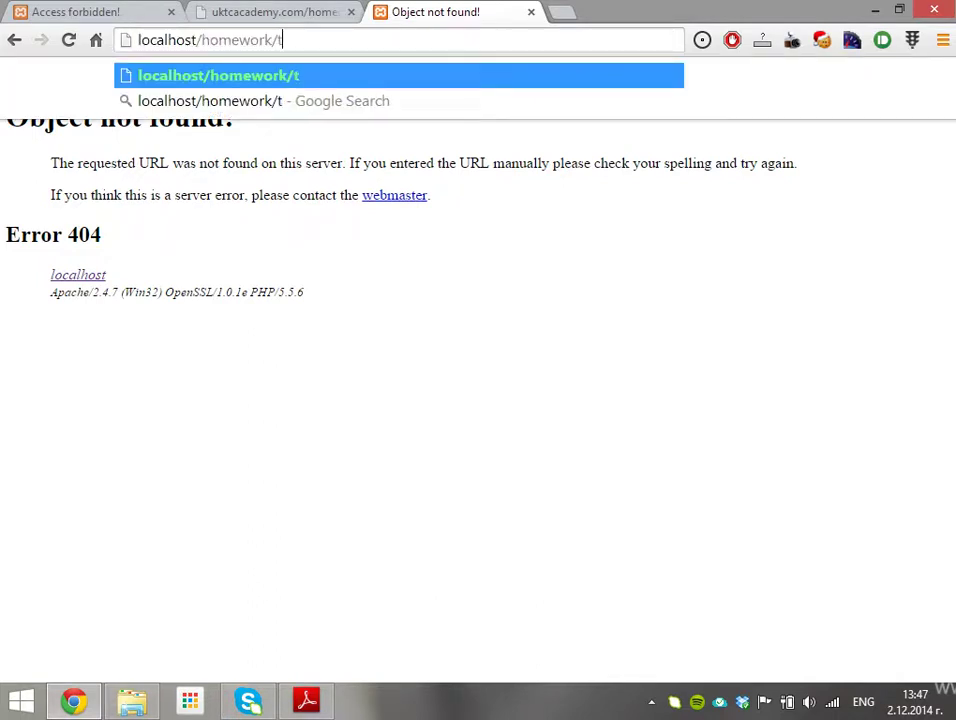
{"action": "type", "text": "est.php"}
{"action": "key", "text": "Return"}
Step: Switch to File Explorer, open the homework folder in htdocs and inspect its full path
{"action": "key", "text": "alt+Tab"}
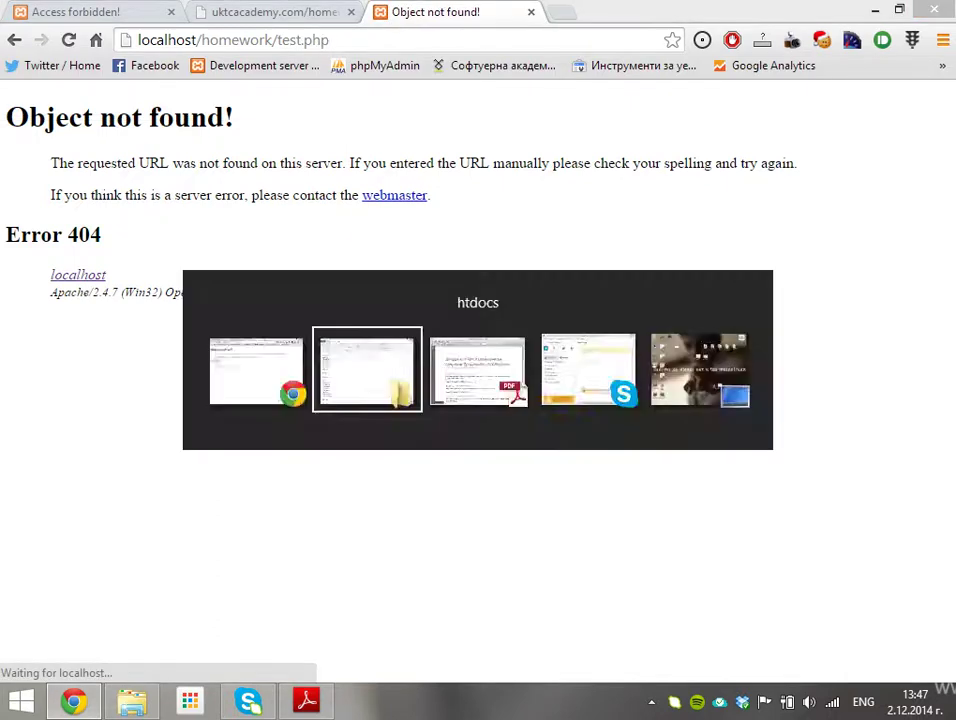
{"action": "left_click", "coordinate": [224, 203]}
{"action": "key", "text": "Return"}
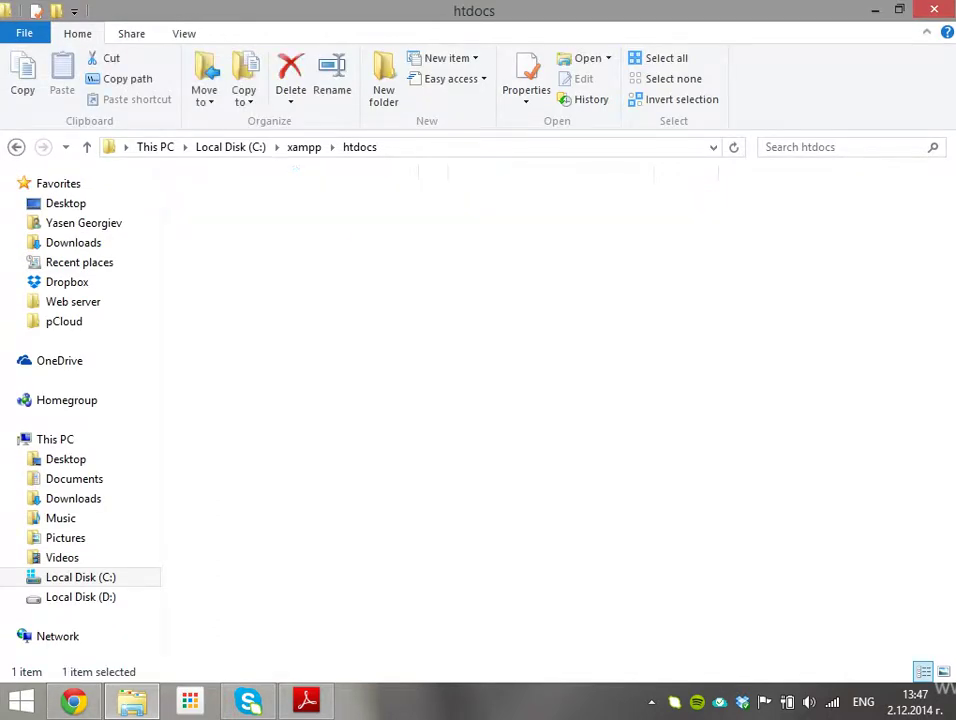
{"action": "key", "text": "alt+d"}
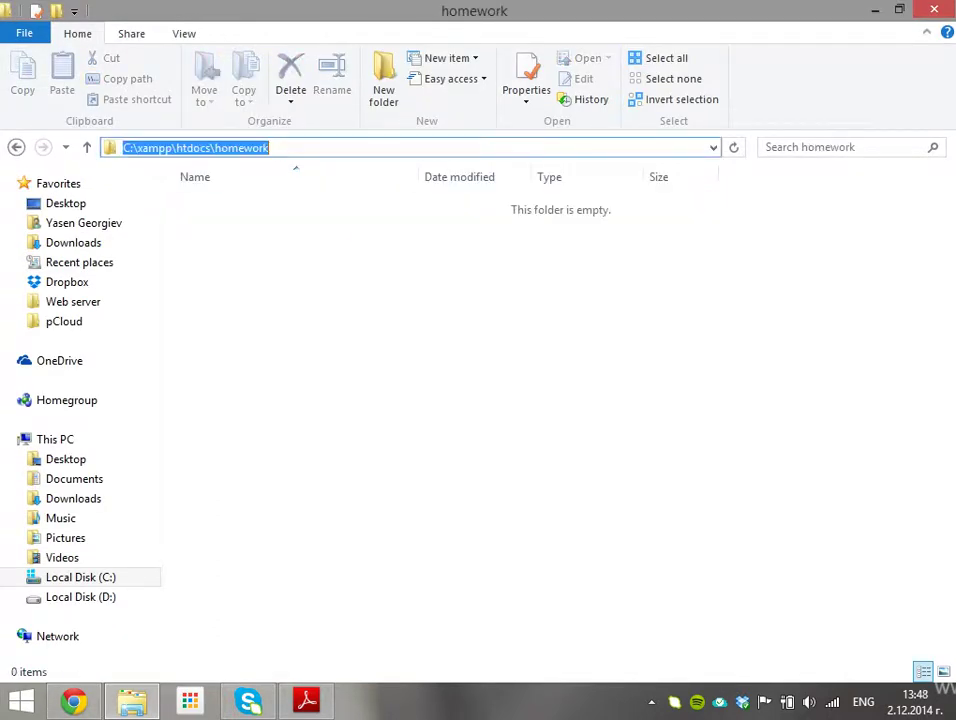
{"action": "key", "text": "Escape"}
Step: Create a new text document in the homework folder, name it test.php and accept the extension change
{"action": "right_click", "coordinate": [411, 286]}
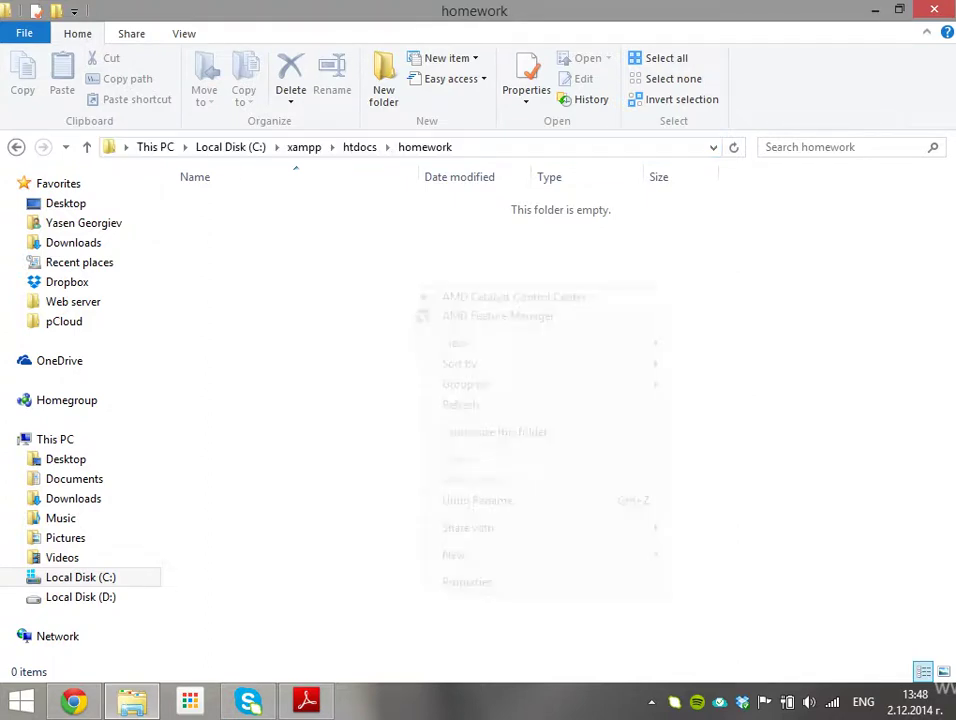
{"action": "mouse_move", "coordinate": [452, 554]}
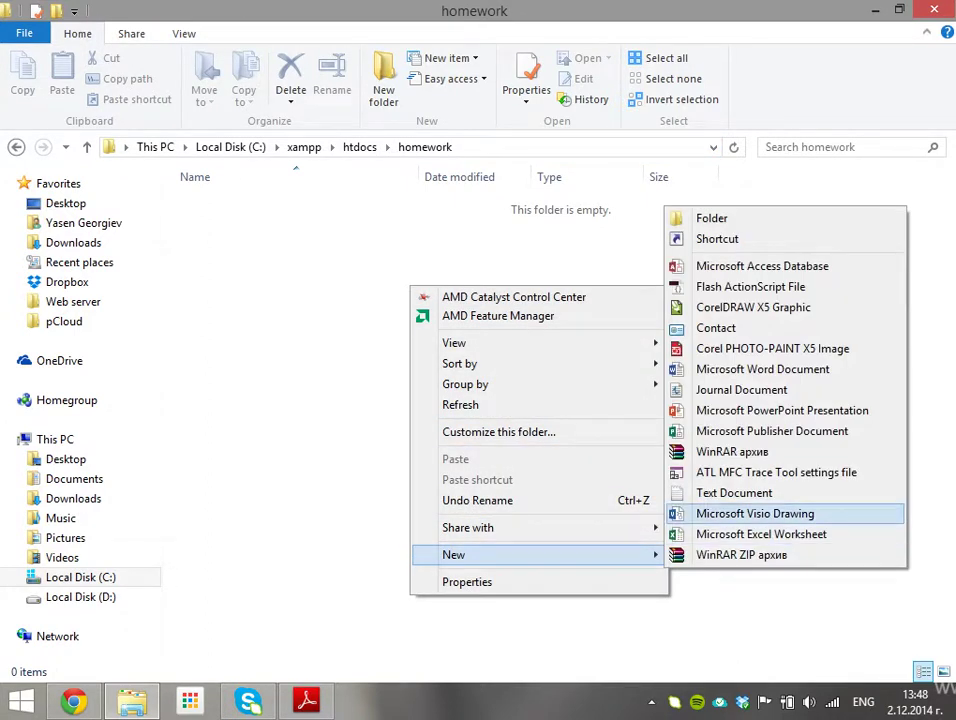
{"action": "left_click", "coordinate": [734, 493]}
{"action": "key", "text": "ctrl+a"}
{"action": "type", "text": "test.php"}
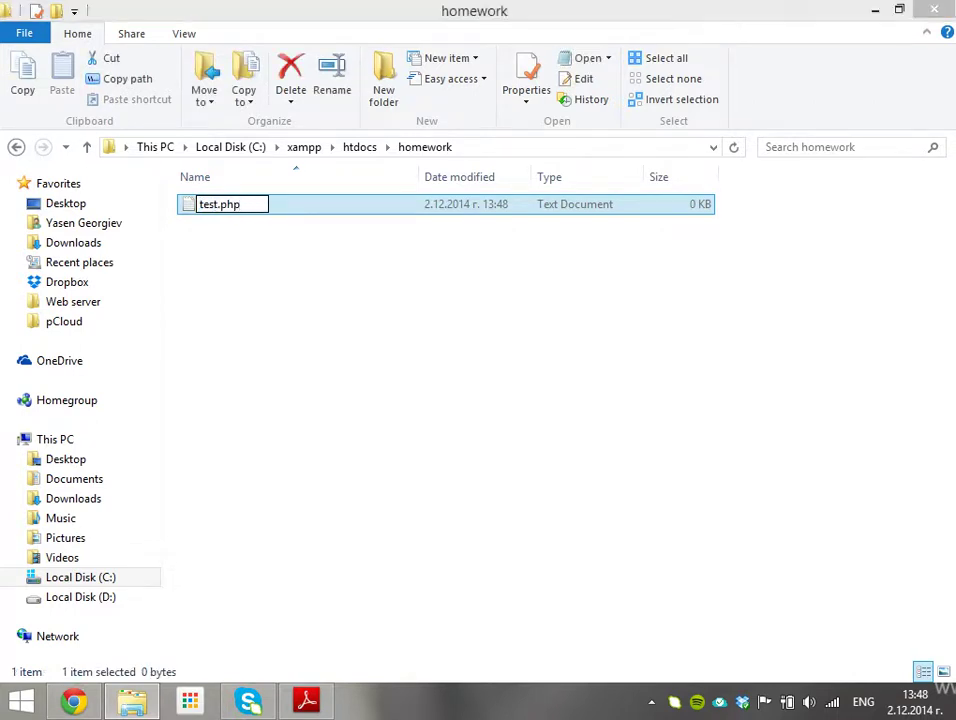
{"action": "key", "text": "Return"}
{"action": "key", "text": "Return"}
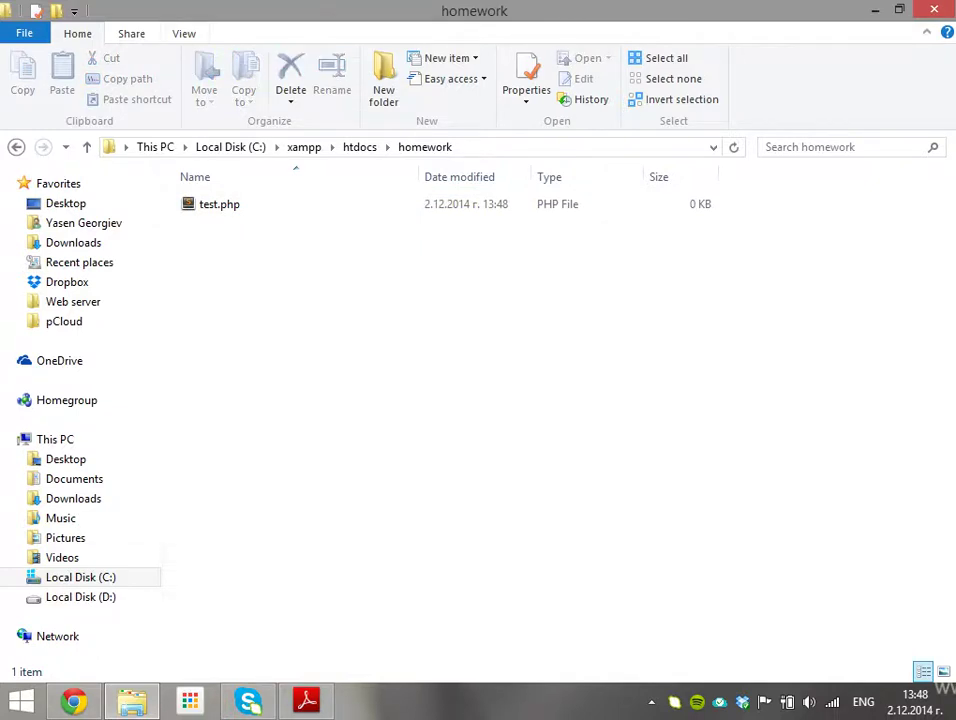
Step: Toggle the display of file name extensions off and back on, and select test.php
{"action": "key", "text": "alt+v"}
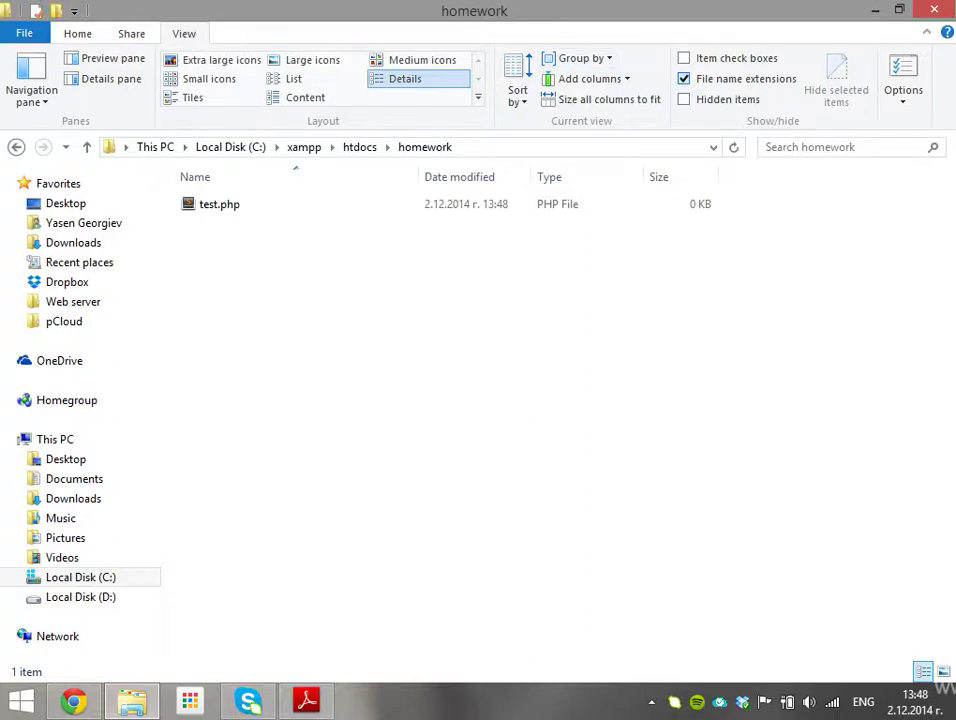
{"action": "key", "text": "alt+v"}
{"action": "key", "text": "f"}
{"action": "key", "text": "e"}
{"action": "key", "text": "alt+v"}
{"action": "key", "text": "f"}
{"action": "key", "text": "e"}
{"action": "left_click", "coordinate": [219, 204]}
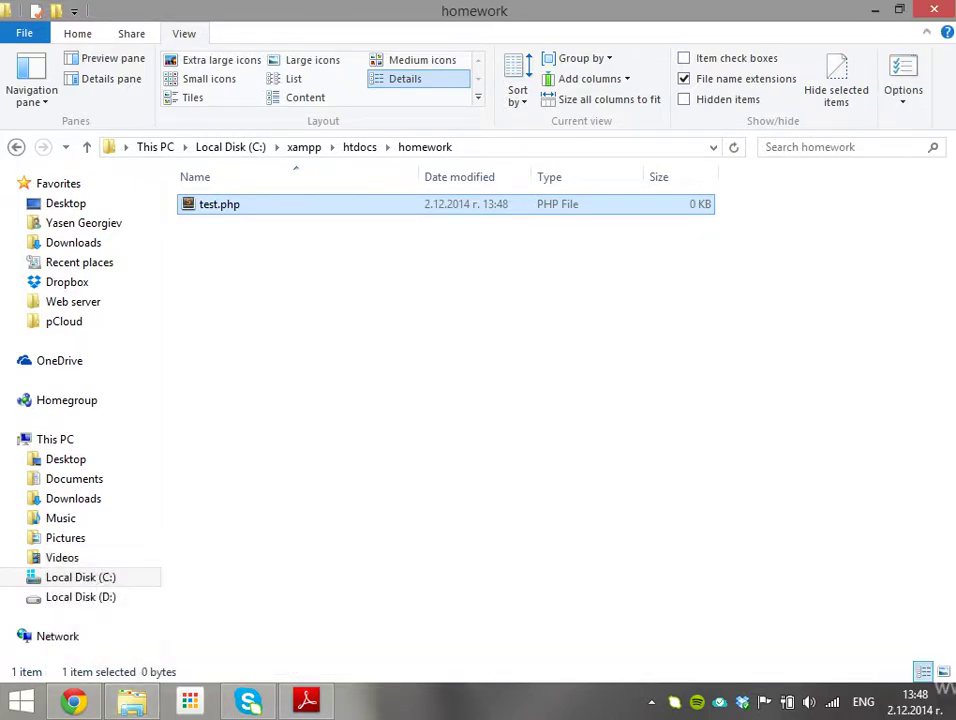
Step: Open the Control Panel from the system settings and maximize its window
{"action": "key", "text": "super+i"}
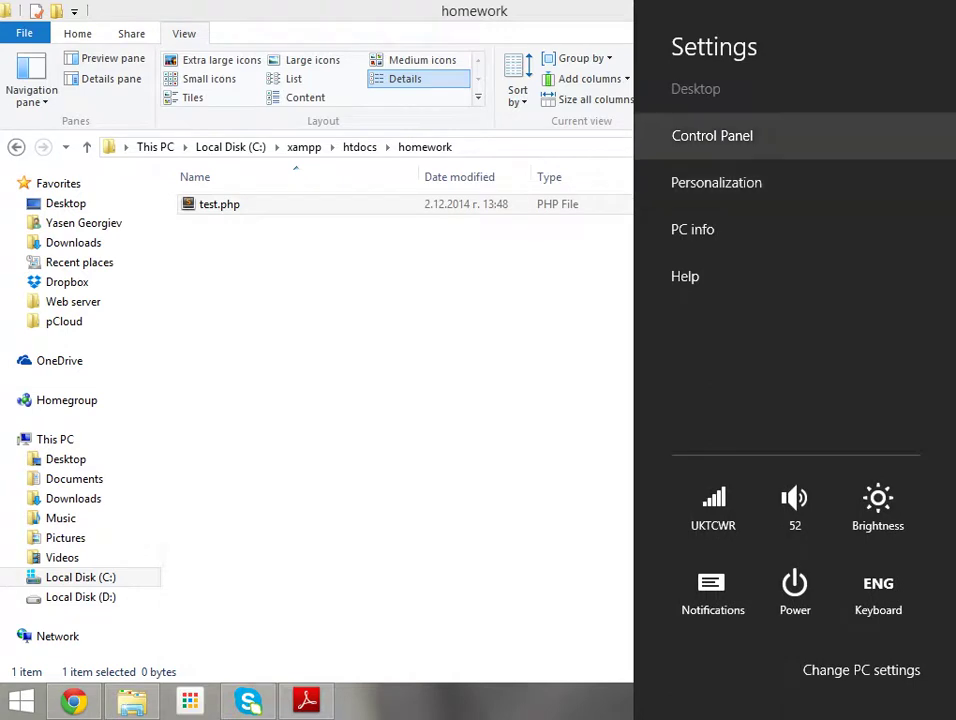
{"action": "key", "text": "Escape"}
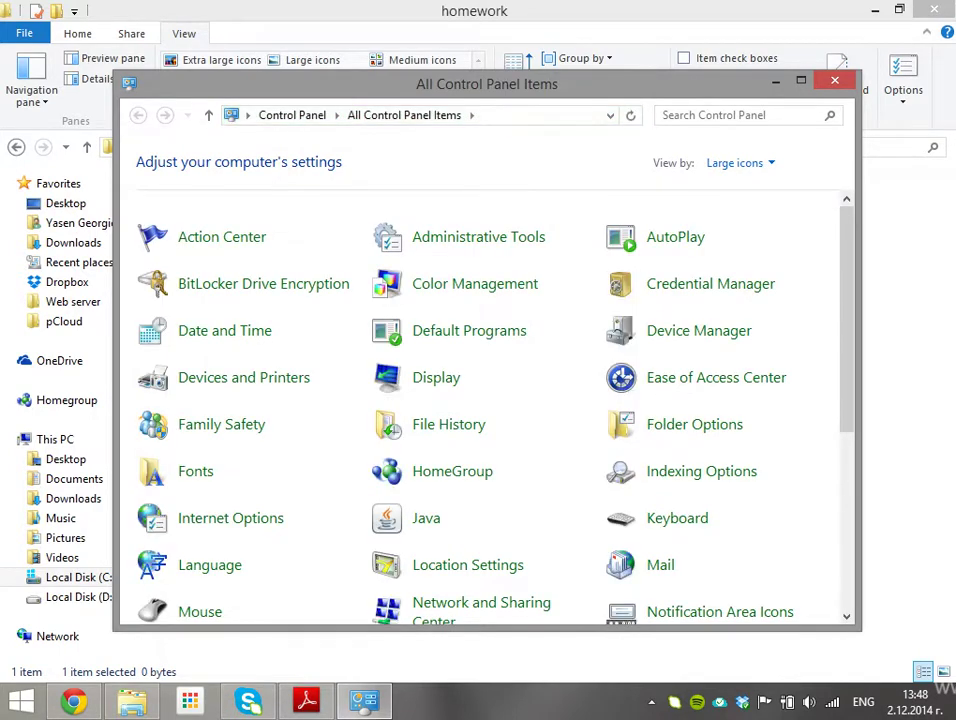
{"action": "key", "text": "super+Up"}
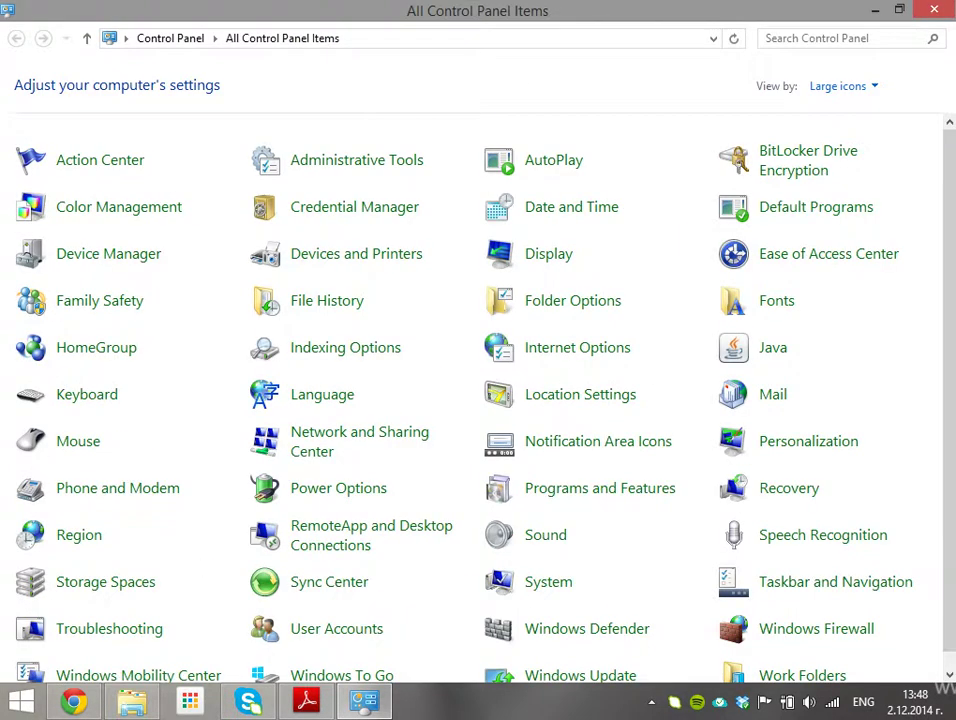
Step: Return to the homework folder in File Explorer and create a new text document named test.txt
{"action": "key", "text": "alt+Tab"}
{"action": "left_click", "coordinate": [487, 460]}
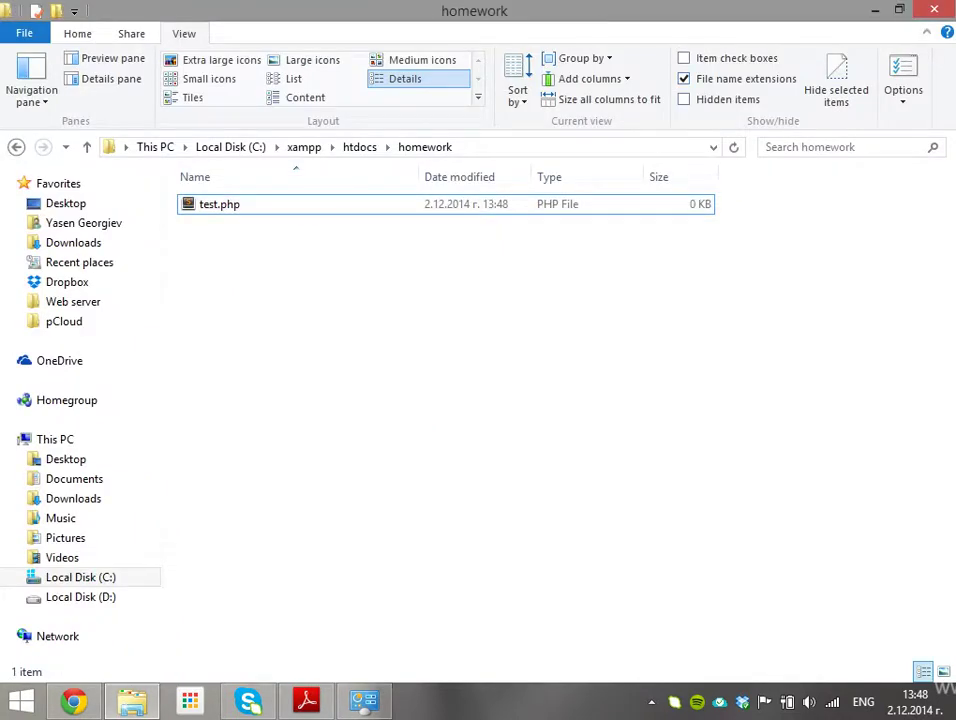
{"action": "right_click", "coordinate": [487, 460]}
{"action": "mouse_move", "coordinate": [600, 419]}
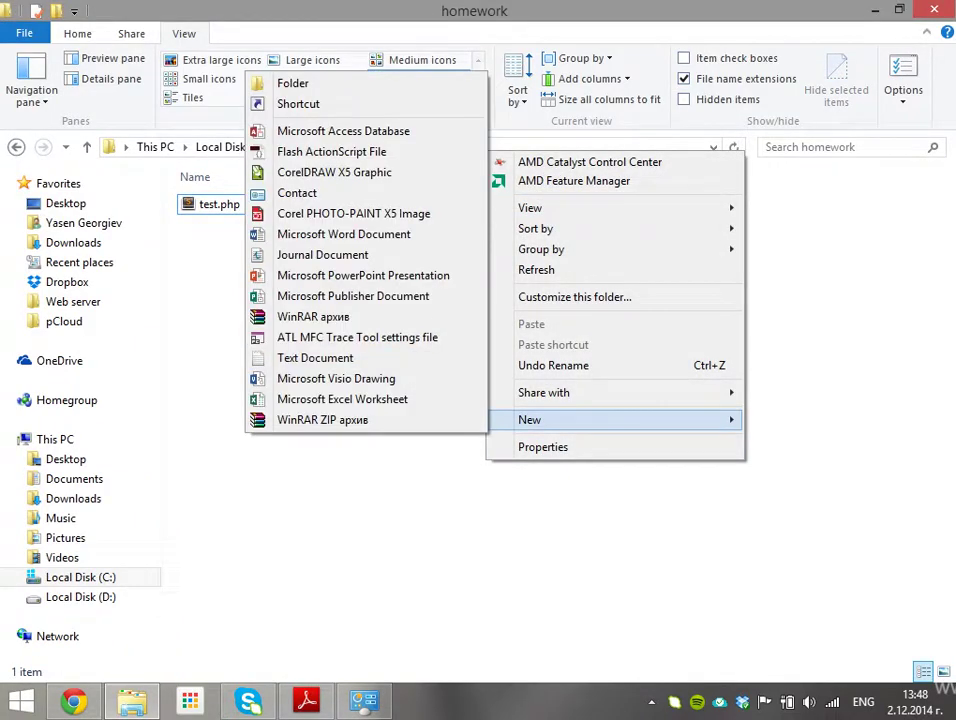
{"action": "left_click", "coordinate": [315, 357]}
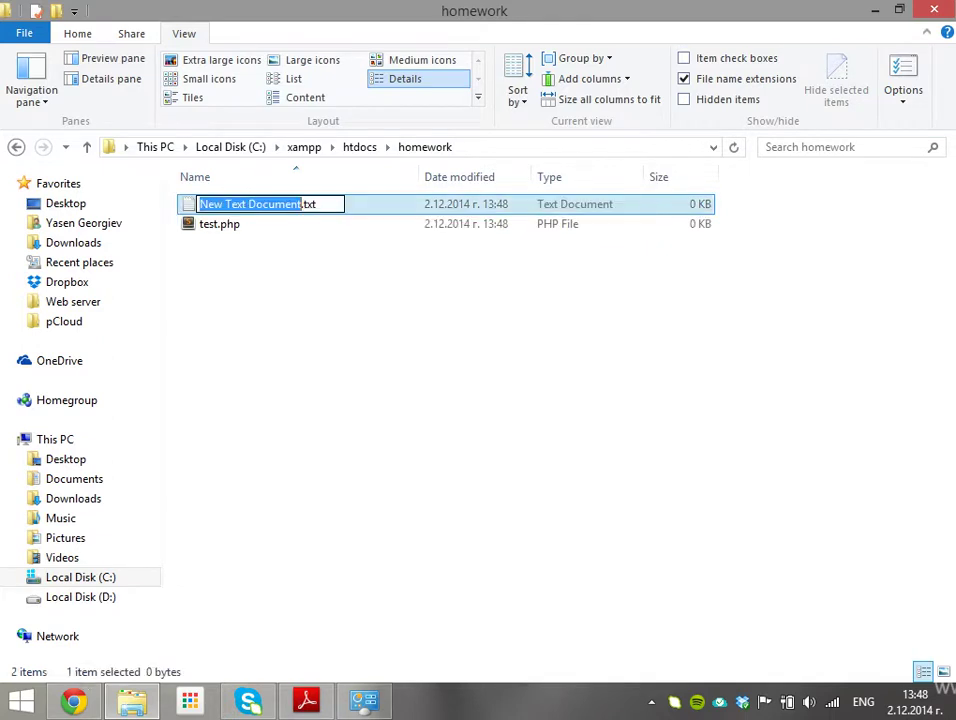
{"action": "type", "text": "test"}
{"action": "key", "text": "Return"}
Step: Permanently delete test.php from the homework folder
{"action": "left_click", "coordinate": [219, 204]}
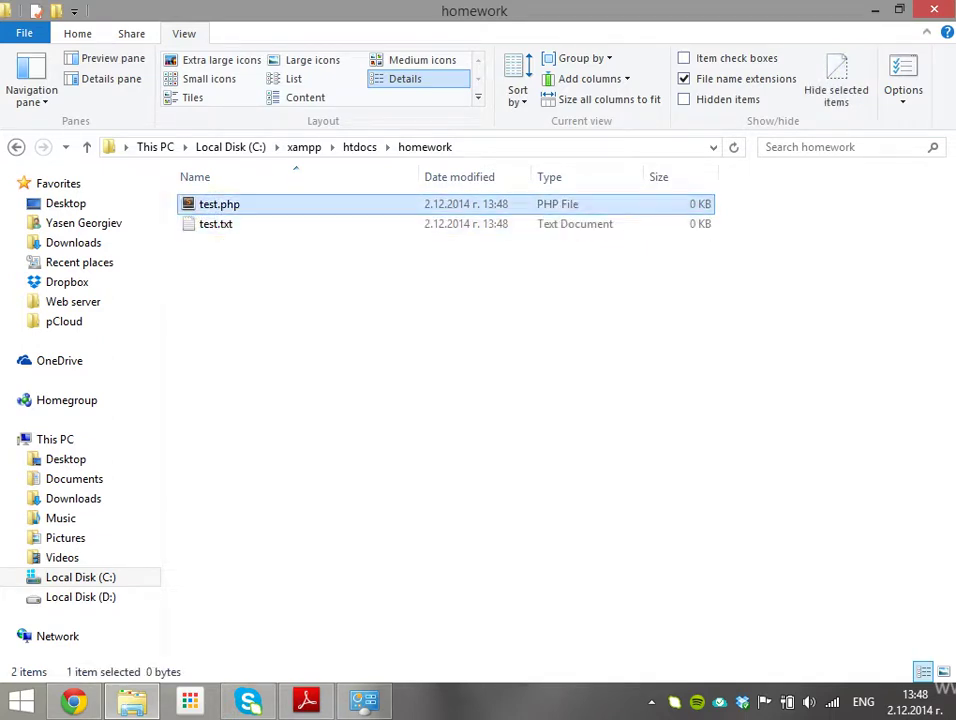
{"action": "key", "text": "shift+Delete"}
{"action": "key", "text": "Return"}
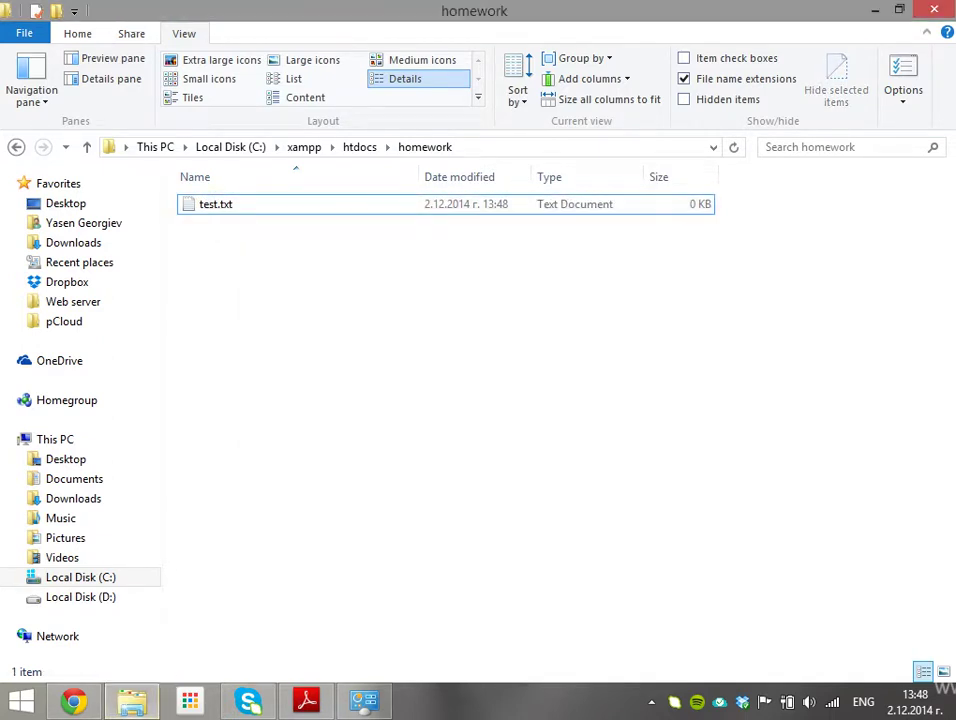
Step: Hide file name extensions and rename the test text document as test.php
{"action": "left_click", "coordinate": [683, 78]}
{"action": "left_click", "coordinate": [208, 204]}
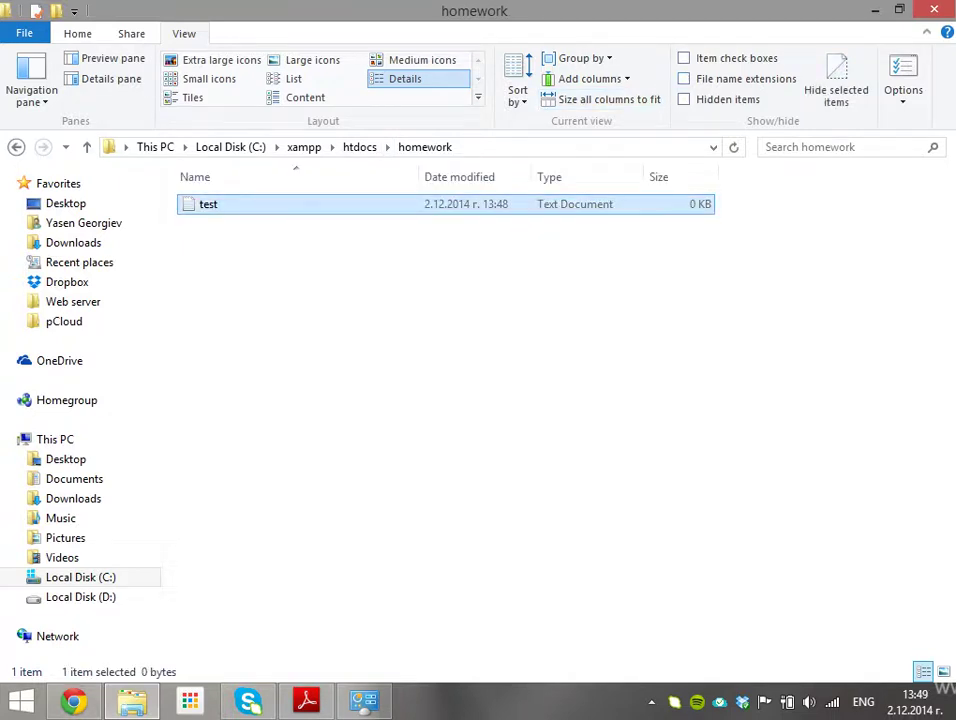
{"action": "key", "text": "F2"}
{"action": "key", "text": "End"}
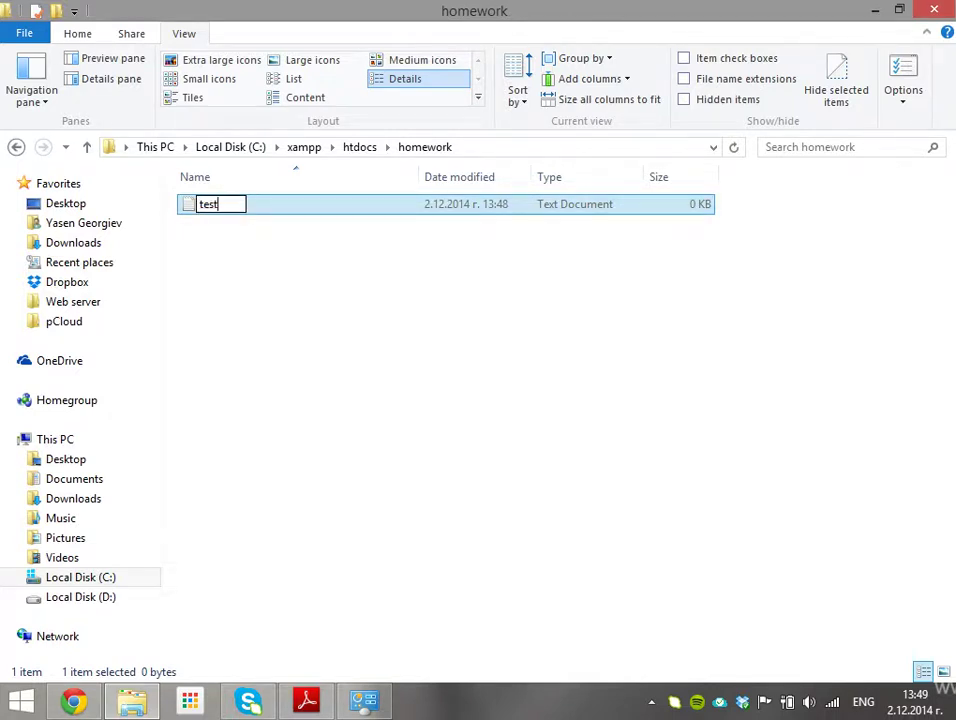
{"action": "type", "text": ".php"}
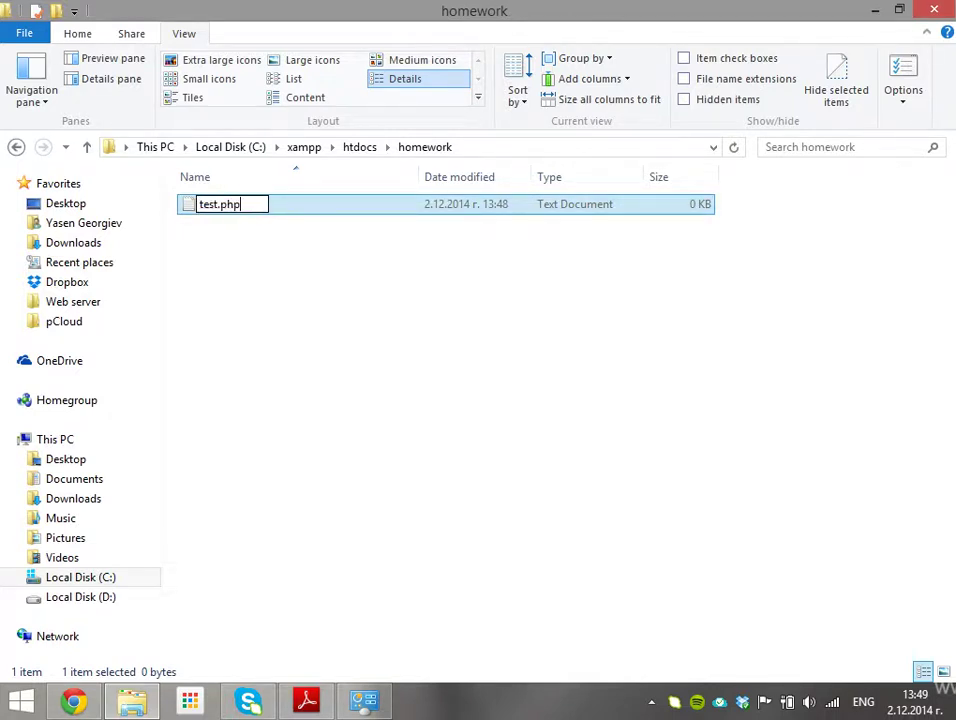
{"action": "key", "text": "Return"}
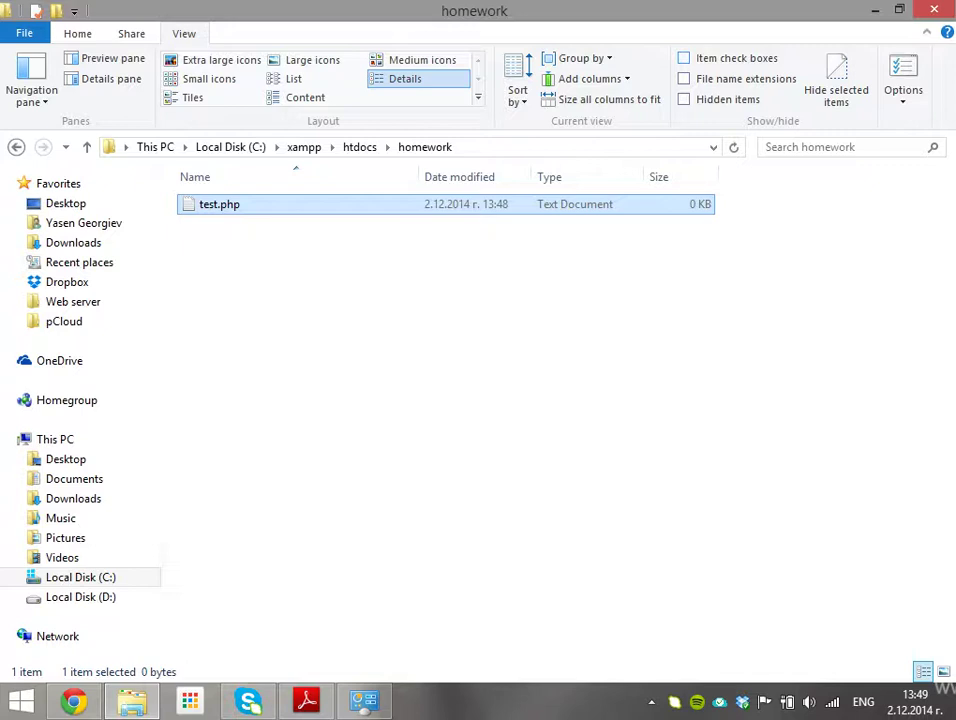
Step: Show file name extensions again and select the text document in the homework folder
{"action": "key", "text": "ctrl+space"}
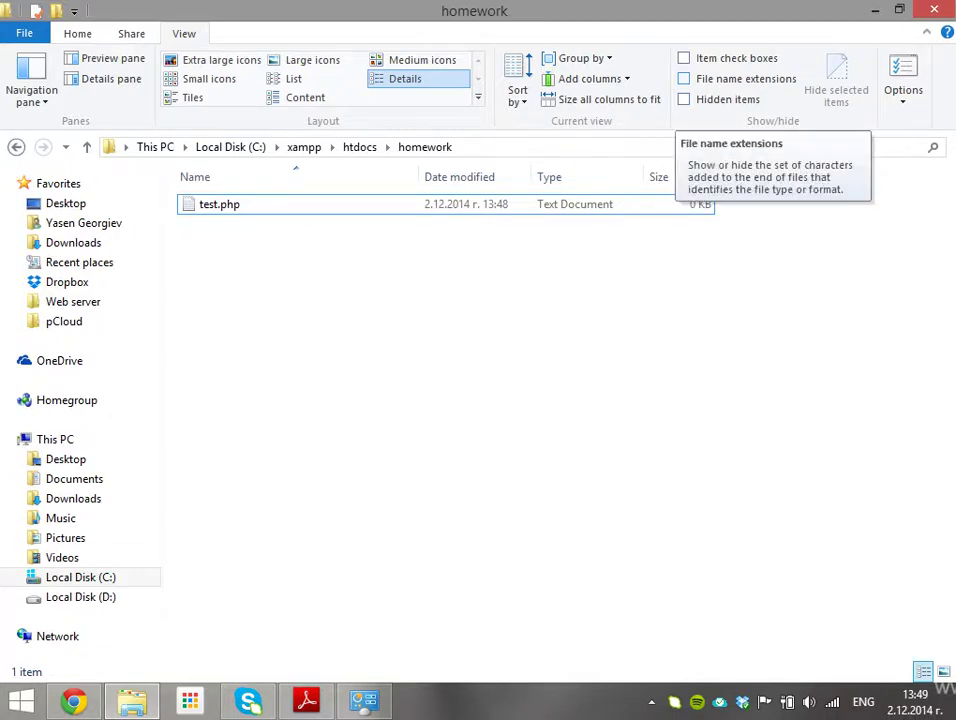
{"action": "left_click", "coordinate": [684, 78]}
{"action": "key", "text": "ctrl+space"}
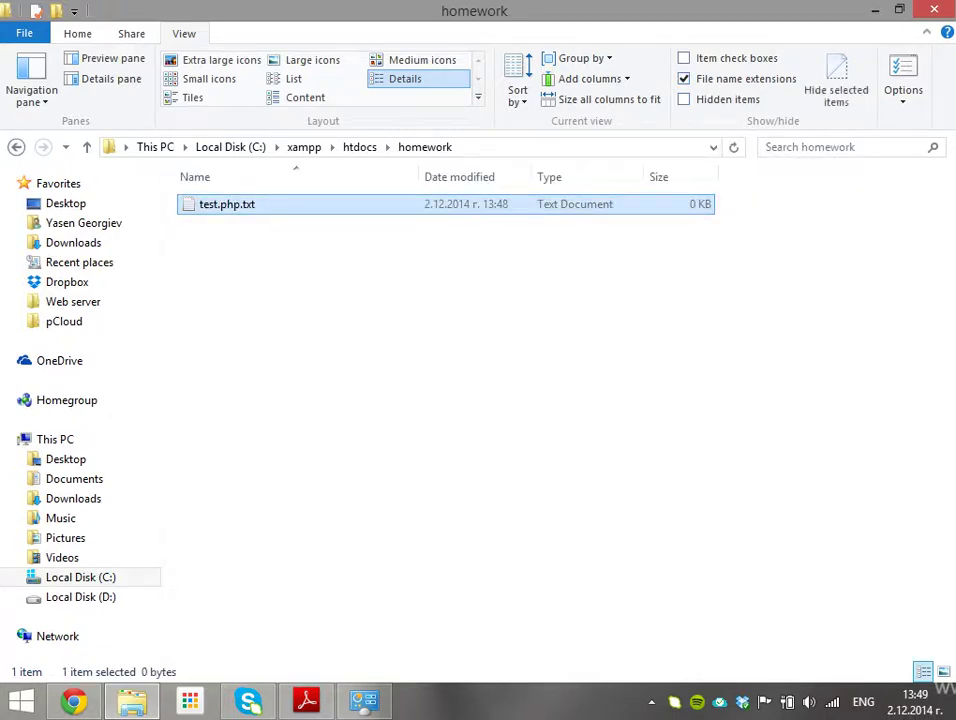
Step: Remove the .txt ending from the text document's name so it reads test.php, and accept the extension change
{"action": "key", "text": "F2"}
{"action": "key", "text": "End"}
{"action": "key", "text": "shift+Left"}
{"action": "key", "text": "shift+Left"}
{"action": "key", "text": "shift+Left"}
{"action": "key", "text": "shift+Left"}
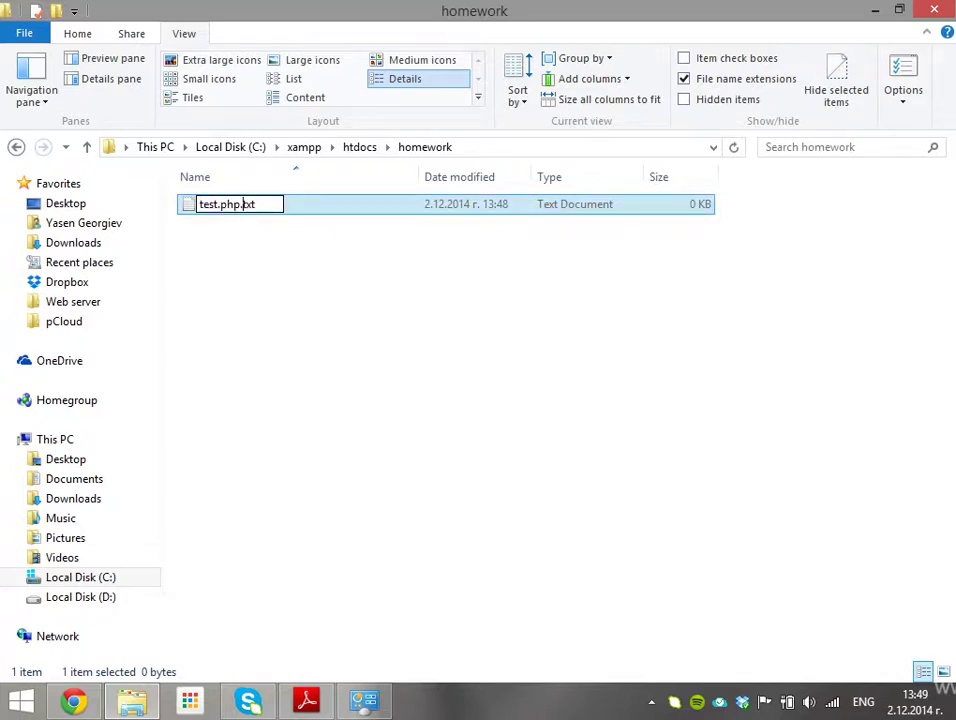
{"action": "key", "text": "BackSpace"}
{"action": "key", "text": "Return"}
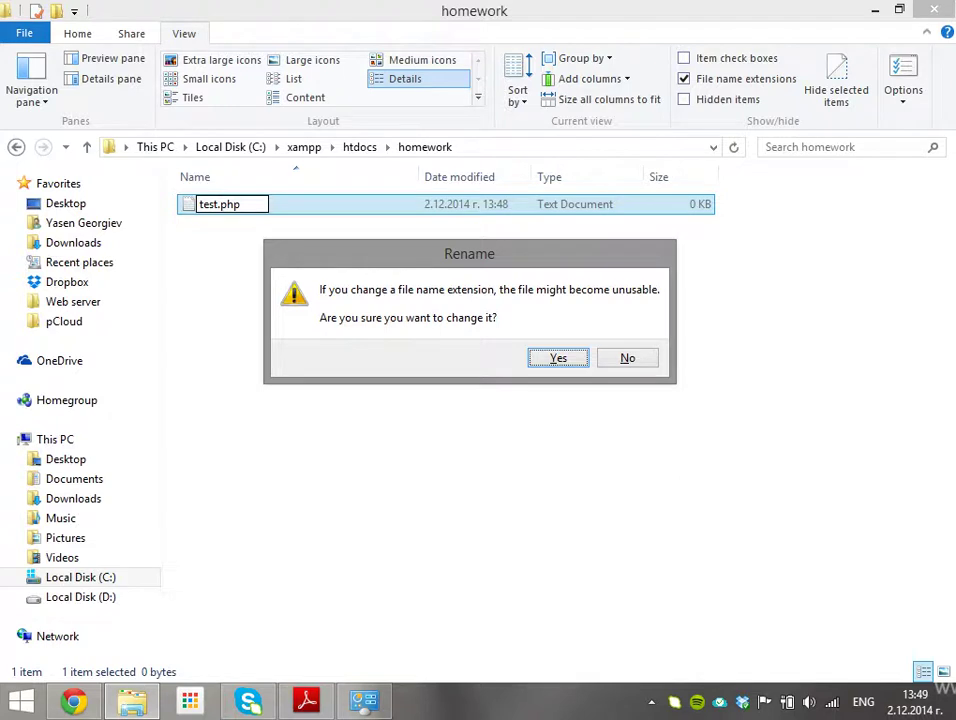
{"action": "key", "text": "Return"}
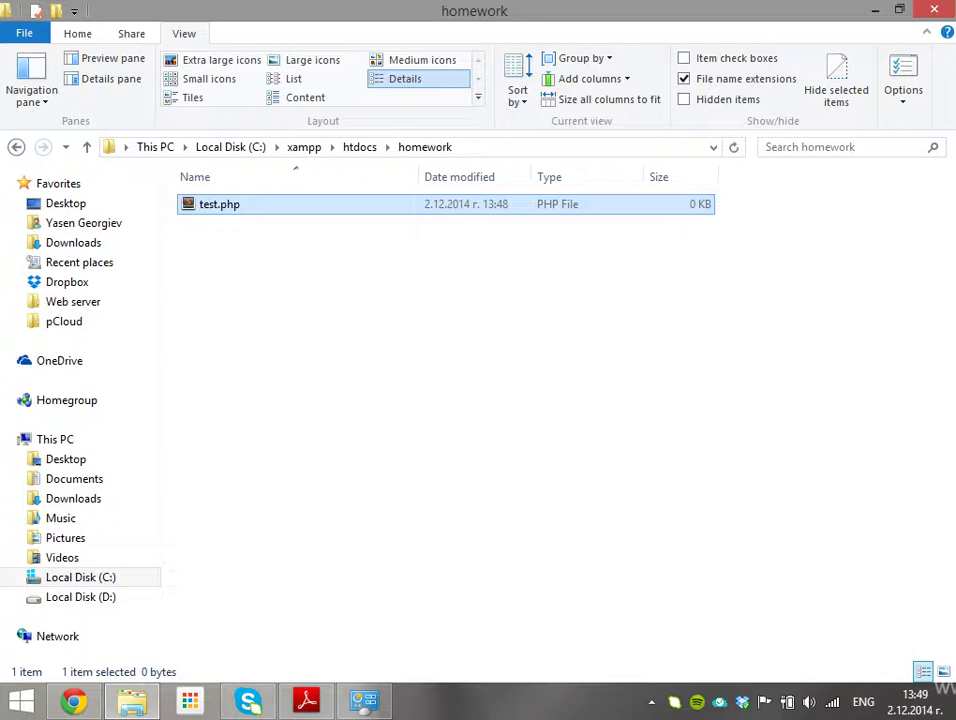
Step: Open the practice1 folder inside the course folder of the Web server location
{"action": "key", "text": "F5"}
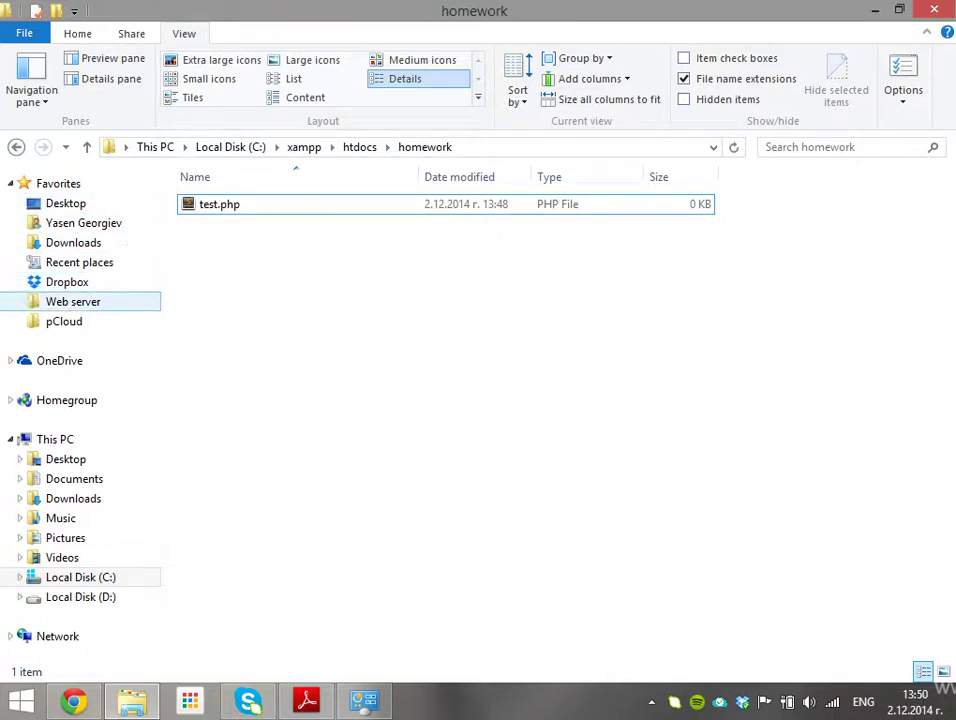
{"action": "left_click", "coordinate": [72, 301]}
{"action": "key", "text": "Down"}
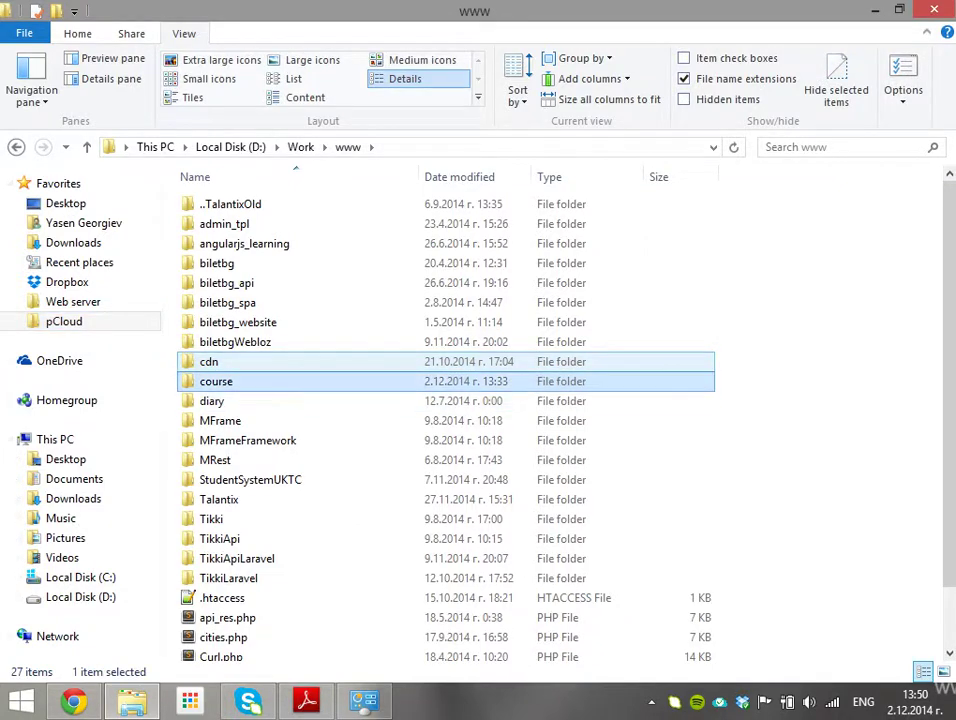
{"action": "double_click", "coordinate": [216, 381]}
{"action": "left_click", "coordinate": [219, 223]}
{"action": "key", "text": "Down"}
{"action": "key", "text": "Return"}
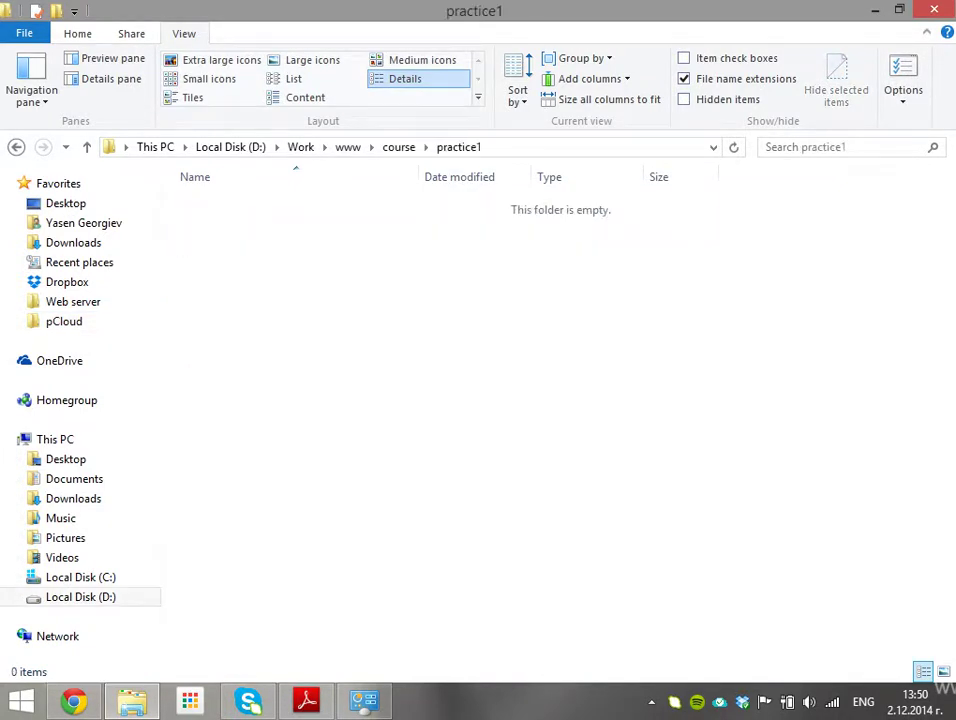
Step: Create a text document in practice1, rename it as ex1.php without the .txt ending, and accept the extension change
{"action": "left_click", "coordinate": [306, 701]}
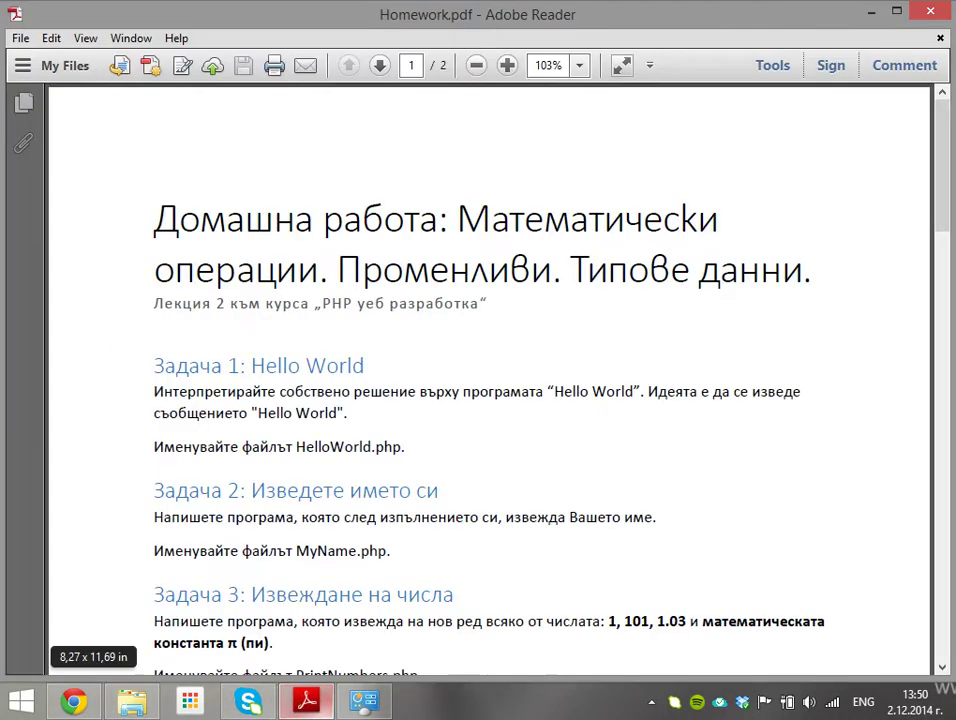
{"action": "left_click", "coordinate": [132, 701]}
{"action": "right_click", "coordinate": [297, 409]}
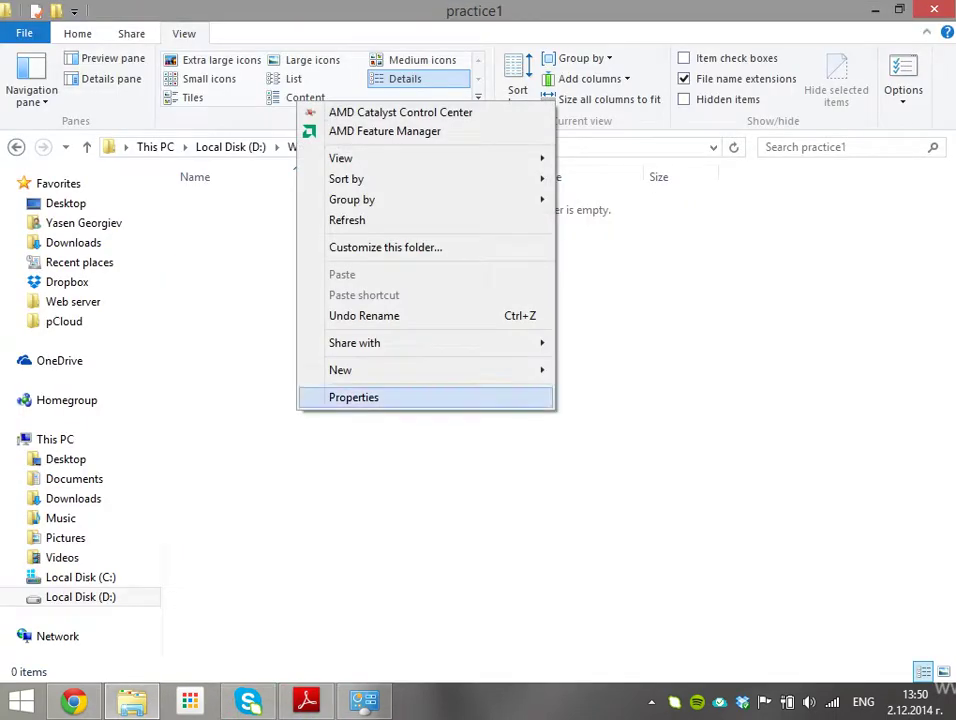
{"action": "mouse_move", "coordinate": [400, 370]}
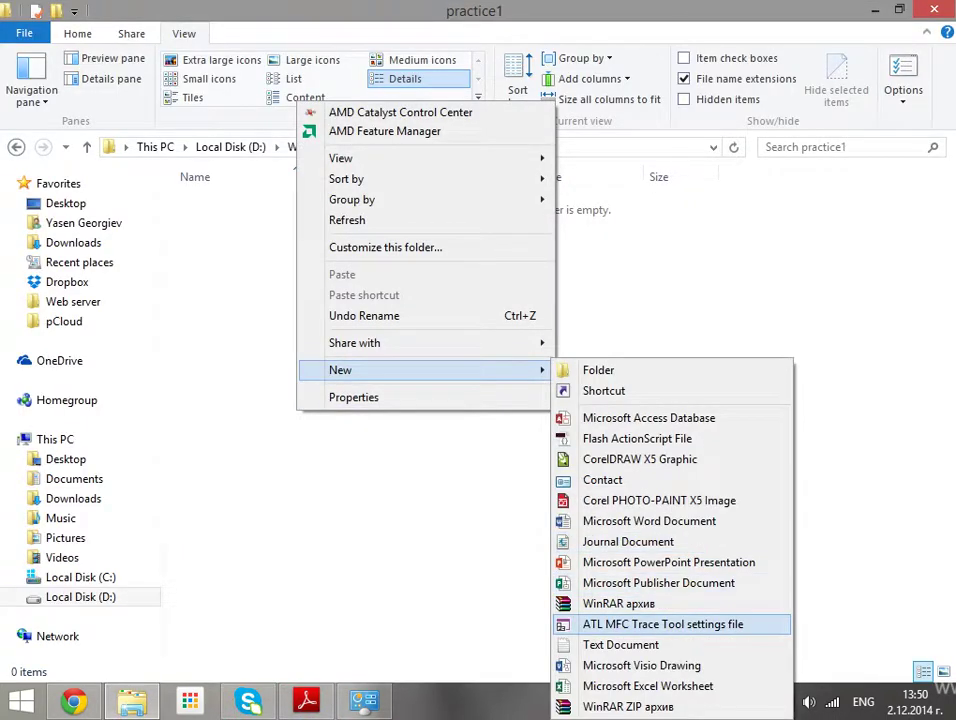
{"action": "left_click", "coordinate": [620, 645]}
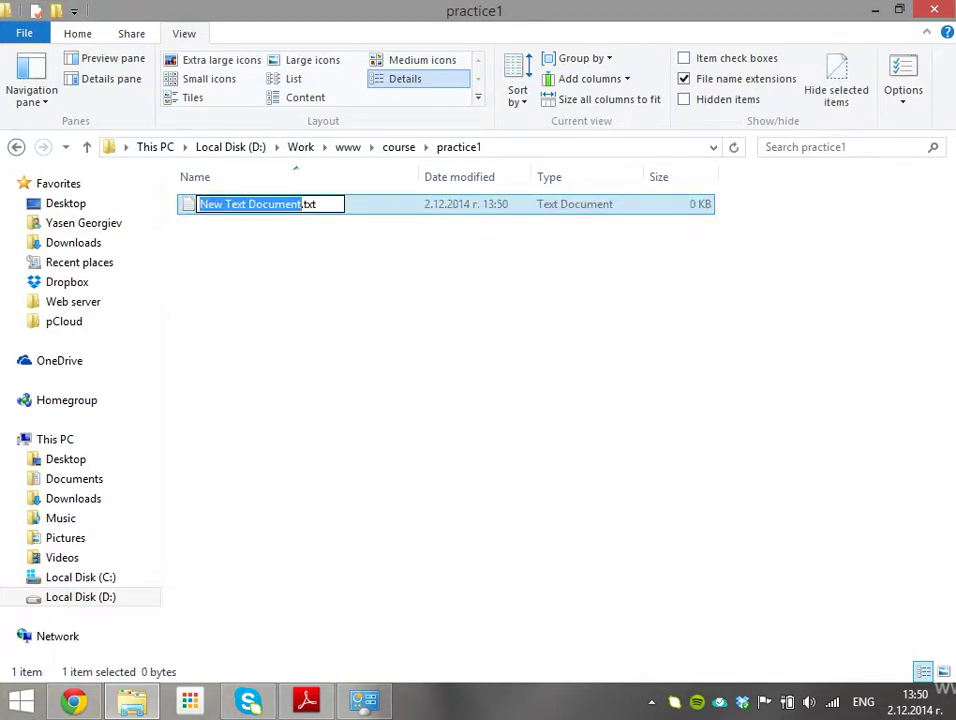
{"action": "type", "text": "ex1.php"}
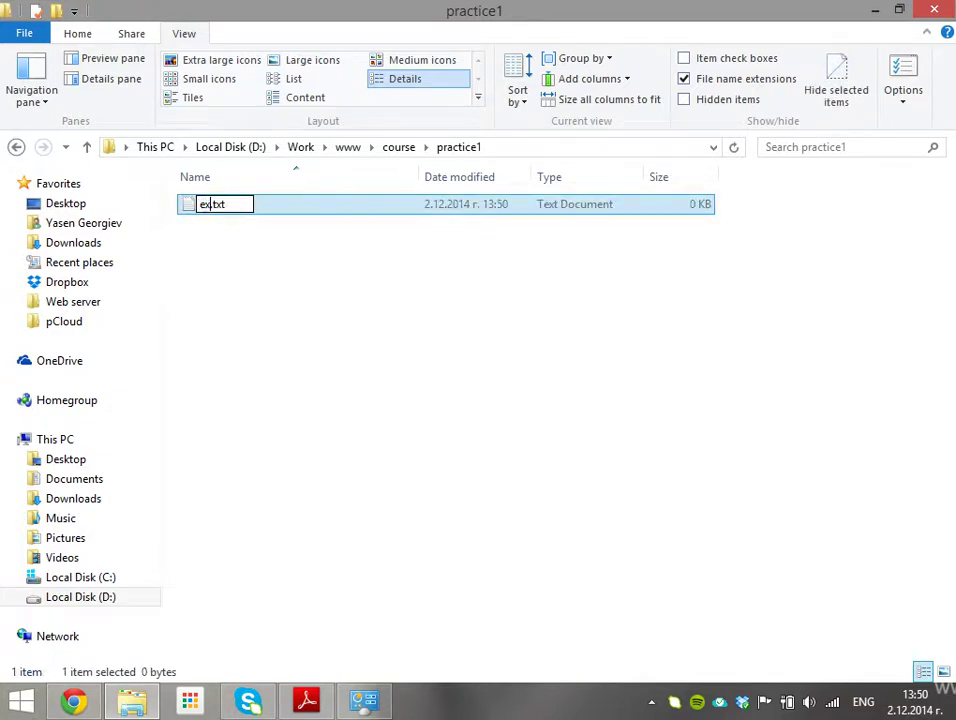
{"action": "key", "text": "shift+End"}
{"action": "key", "text": "Delete"}
{"action": "key", "text": "Return"}
{"action": "key", "text": "Return"}
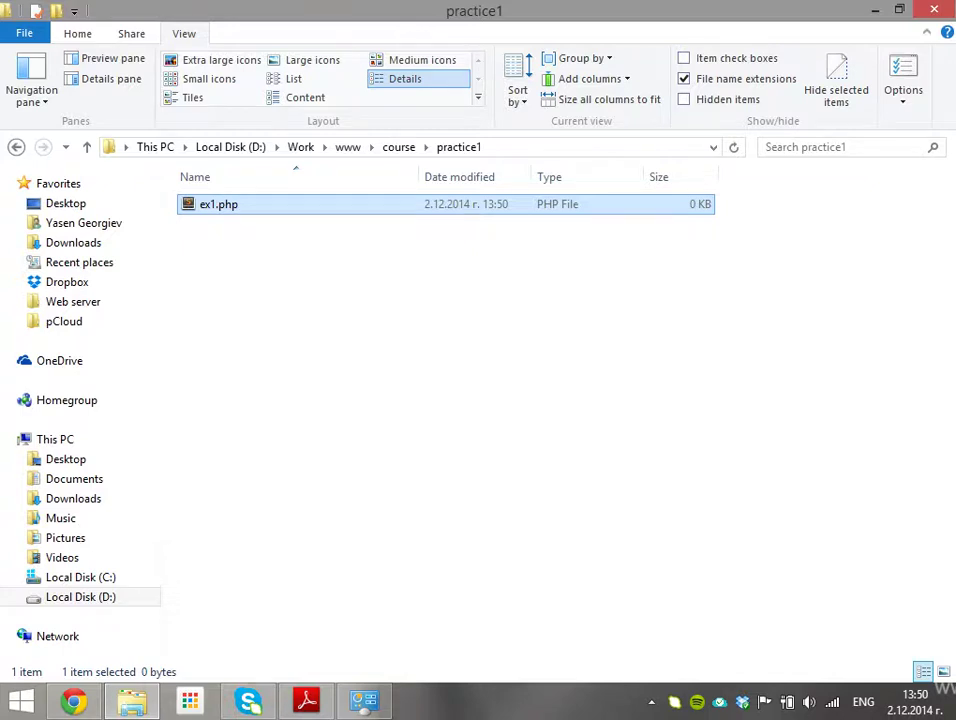
Step: Open ex1.php in Sublime Text and switch the editor's color scheme to Mac Classic
{"action": "key", "text": "Return"}
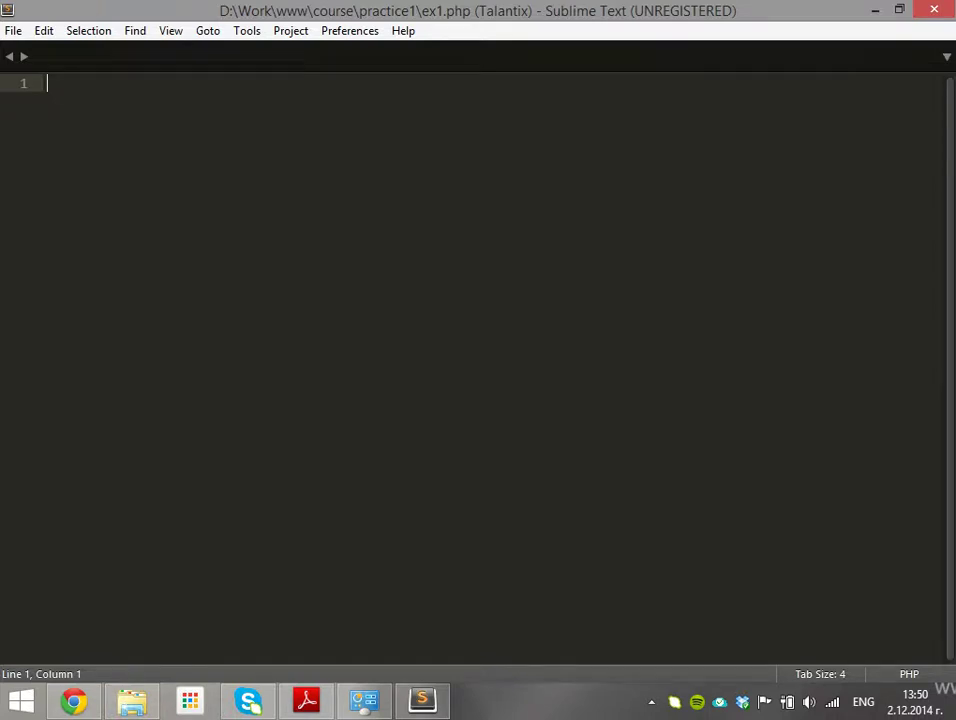
{"action": "left_click", "coordinate": [349, 30]}
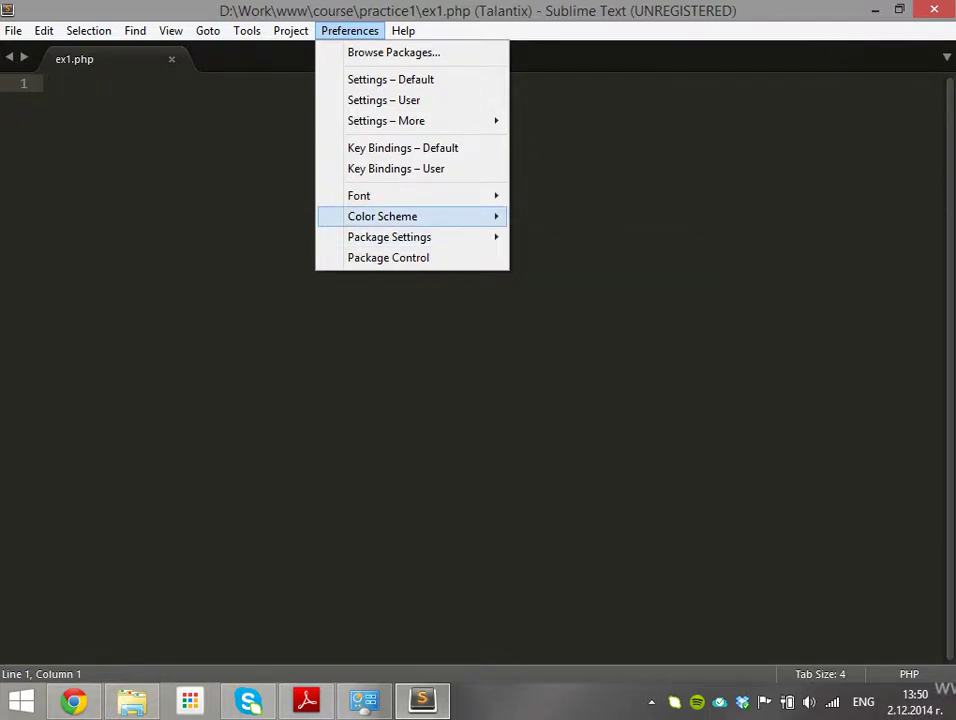
{"action": "mouse_move", "coordinate": [420, 216]}
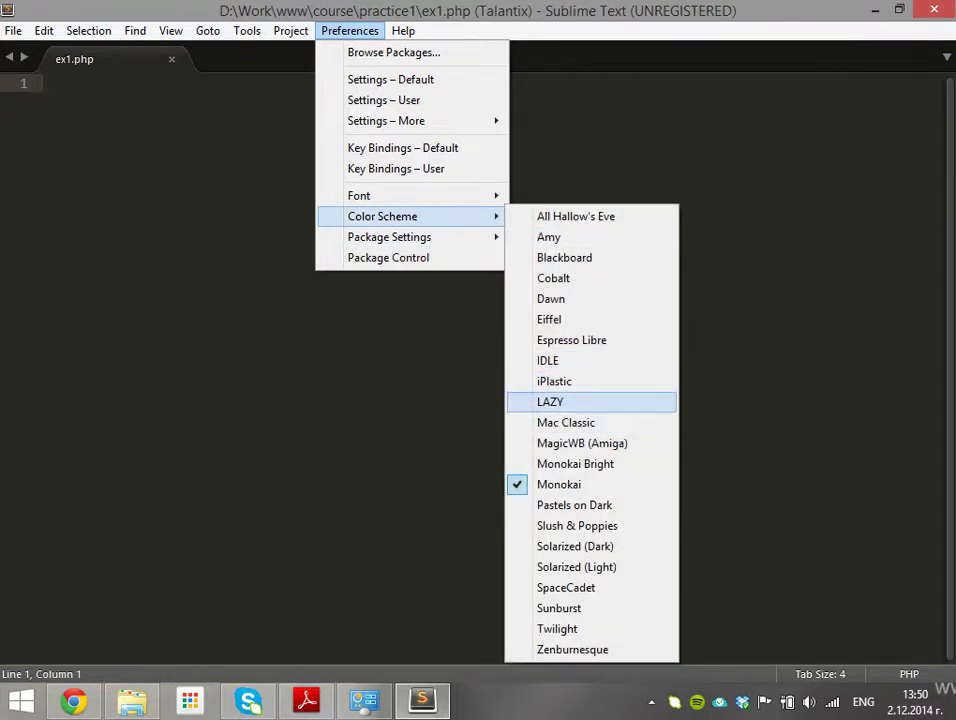
{"action": "left_click", "coordinate": [566, 422]}
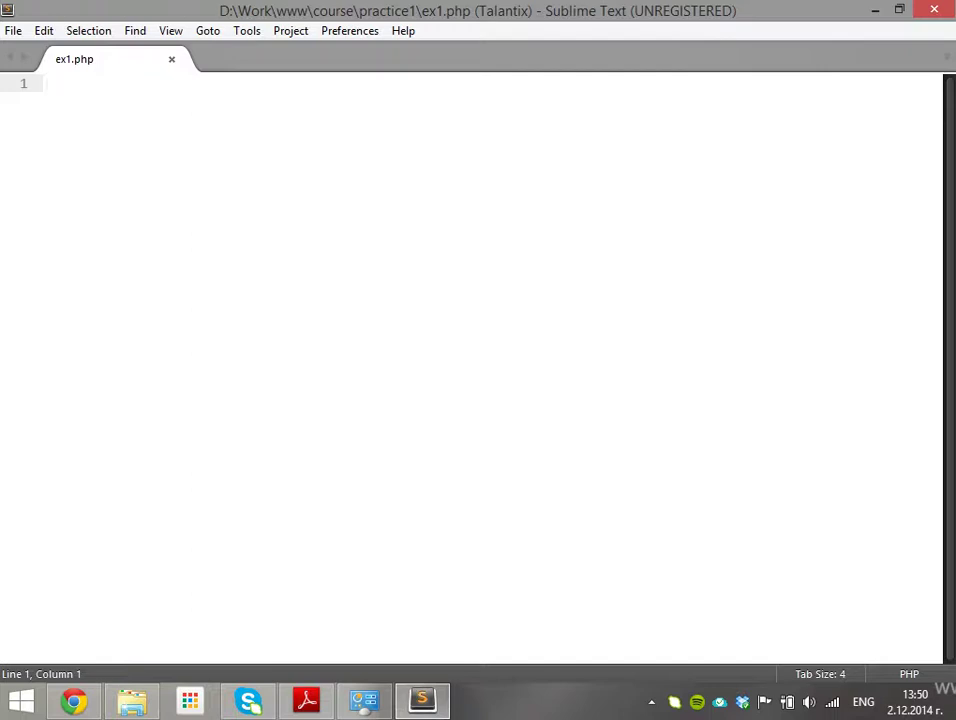
Step: Write the opening <?php tag on line 1, followed by two line breaks, and enlarge the editor's font by six steps
{"action": "type", "text": "<?php"}
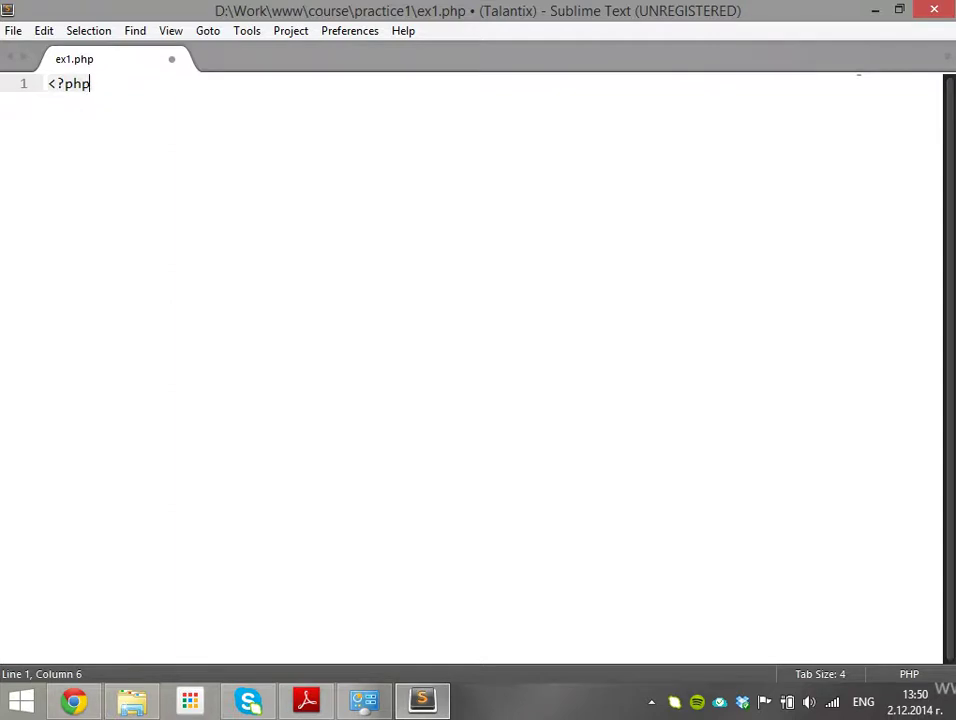
{"action": "key", "text": "ctrl+equal"}
{"action": "key", "text": "ctrl+equal"}
{"action": "key", "text": "ctrl+equal"}
{"action": "key", "text": "ctrl+equal"}
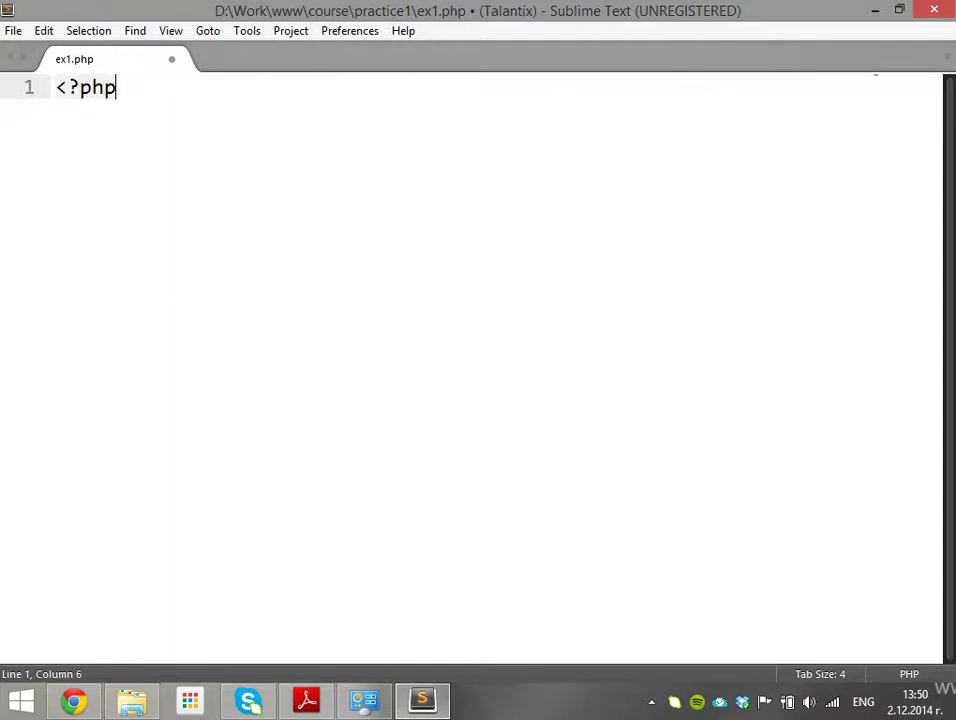
{"action": "key", "text": "ctrl+equal"}
{"action": "key", "text": "ctrl+equal"}
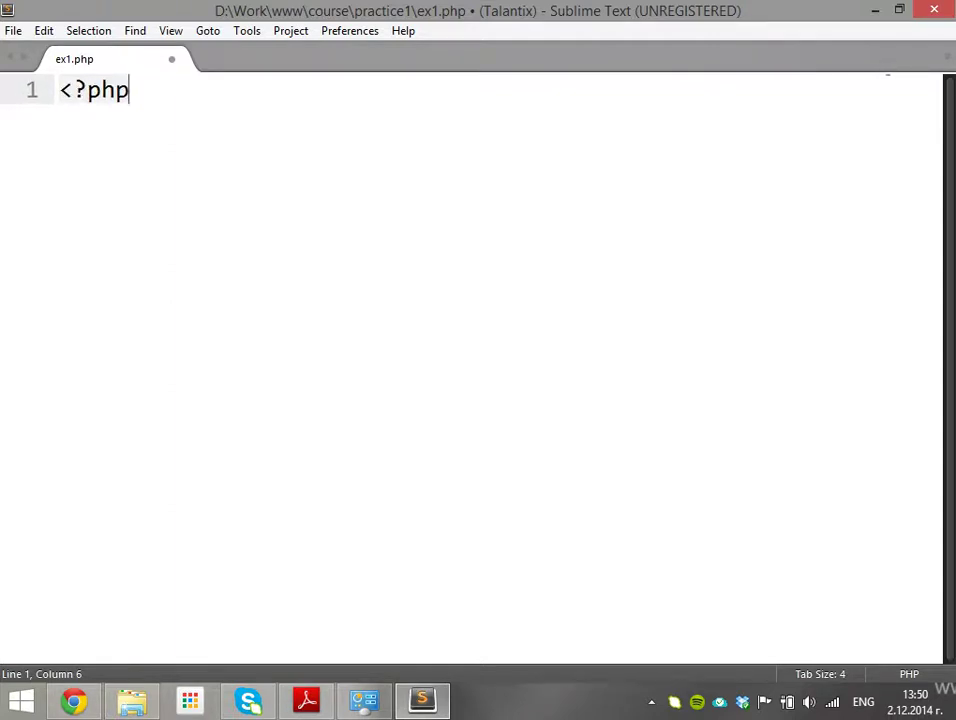
{"action": "key", "text": "Return"}
{"action": "key", "text": "Return"}
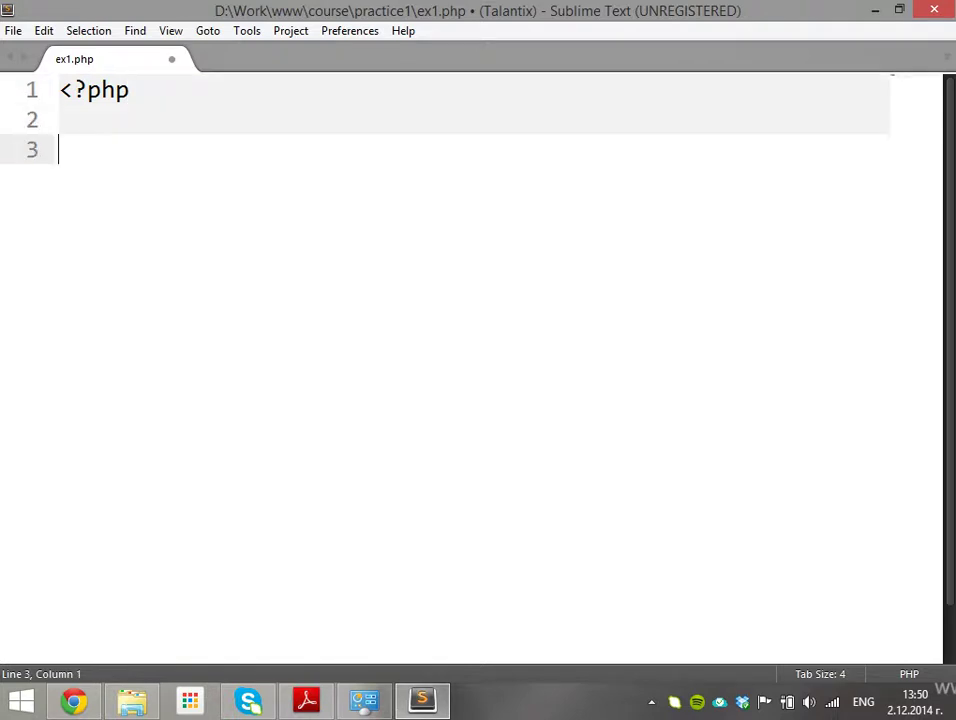
Step: Add the closing ?> tag on line 4 with empty lines between it and the opening tag
{"action": "type", "text": "/?"}
{"action": "key", "text": "BackSpace"}
{"action": "key", "text": "BackSpace"}
{"action": "type", "text": ">?"}
{"action": "key", "text": "BackSpace"}
{"action": "key", "text": "BackSpace"}
{"action": "type", "text": "?>"}
{"action": "key", "text": "Home"}
{"action": "key", "text": "Return"}
{"action": "key", "text": "Up"}
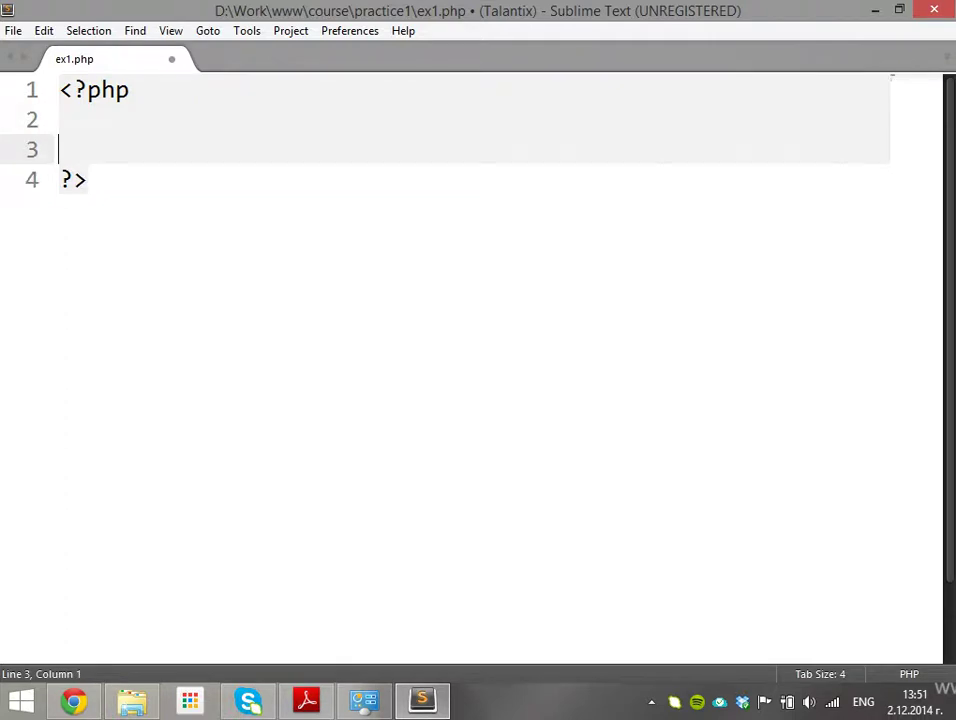
Step: Remove the closing ?> tag and continue on an empty line 3
{"action": "key", "text": "Down"}
{"action": "key", "text": "End"}
{"action": "key", "text": "shift+Up"}
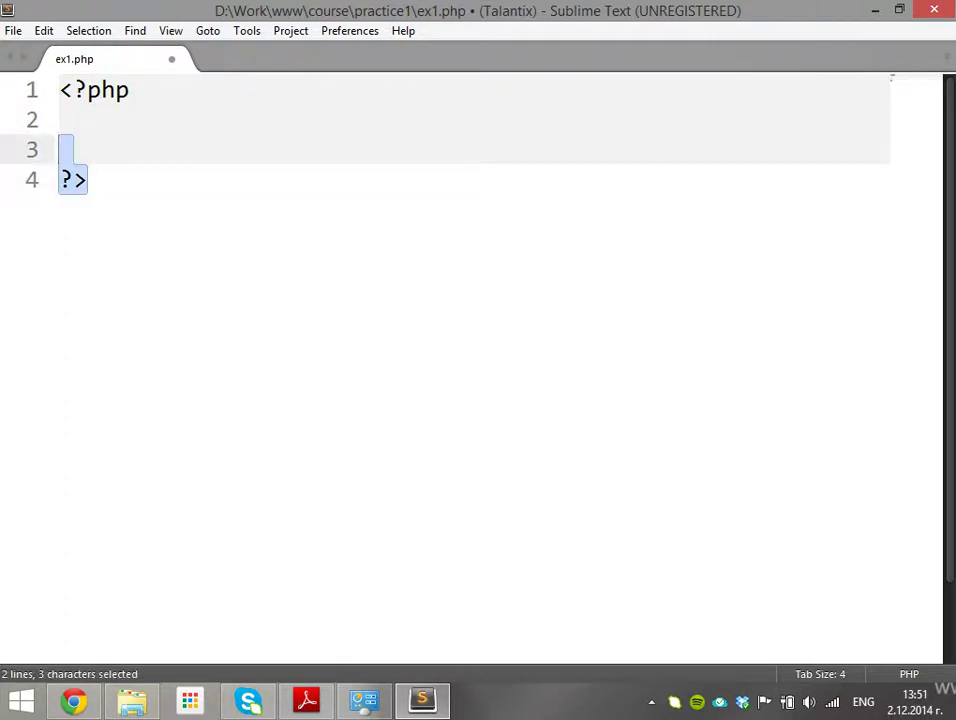
{"action": "key", "text": "BackSpace"}
{"action": "key", "text": "BackSpace"}
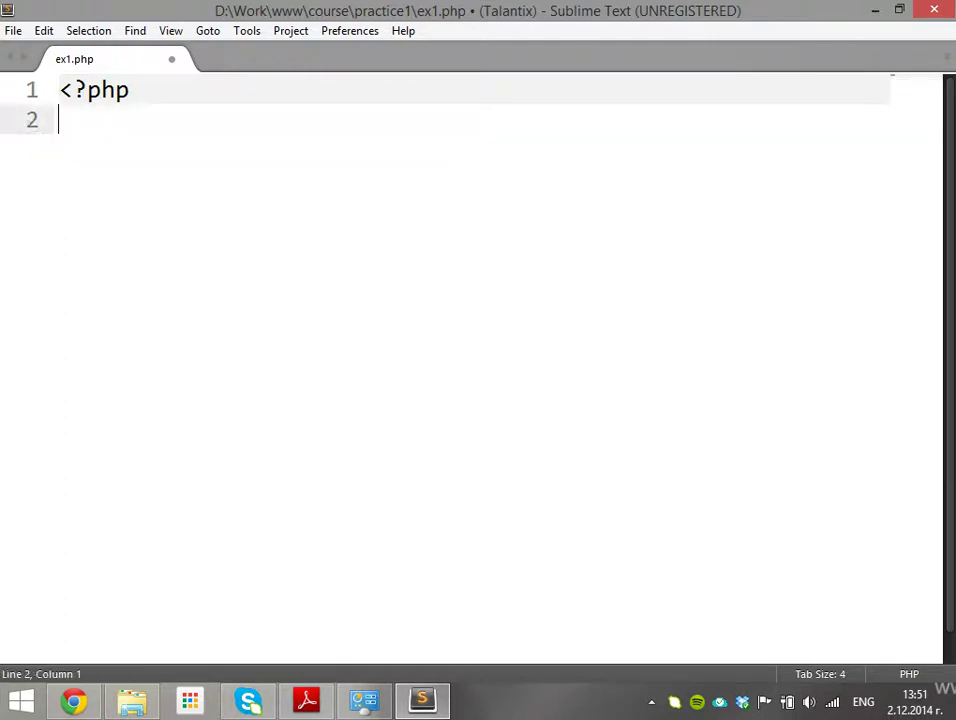
{"action": "key", "text": "Return"}
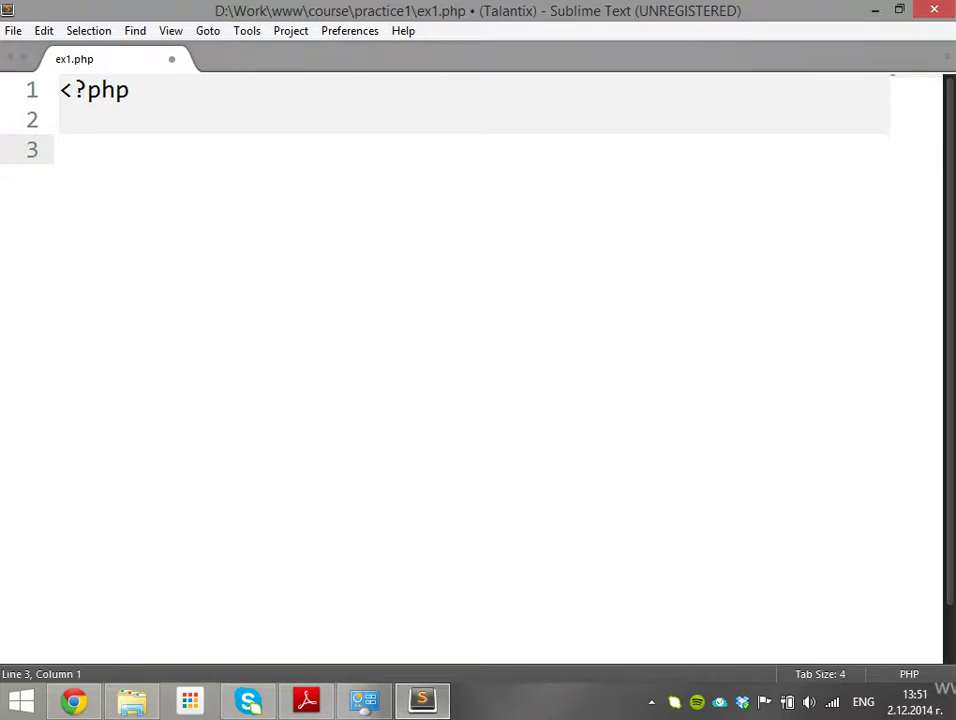
Step: Check the Hello World task in Homework.pdf, then write echo 'Hello World!'; on line 3 of ex1.php and save the file
{"action": "key", "text": "alt+Tab"}
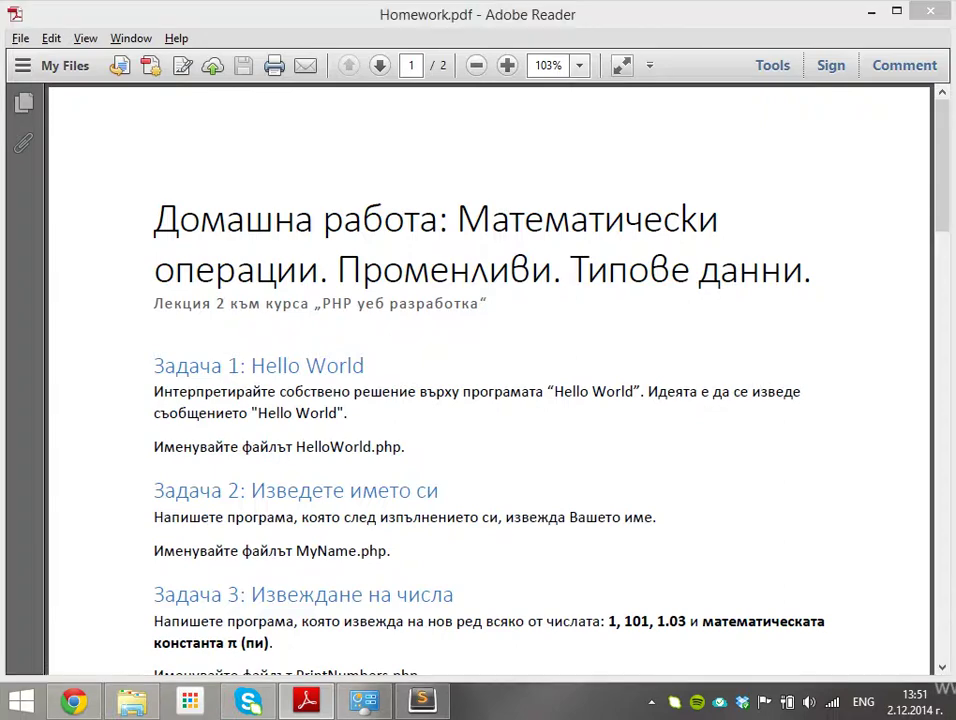
{"action": "key", "text": "alt+Tab"}
{"action": "key", "text": "alt+Tab"}
{"action": "type", "text": "echo ''"}
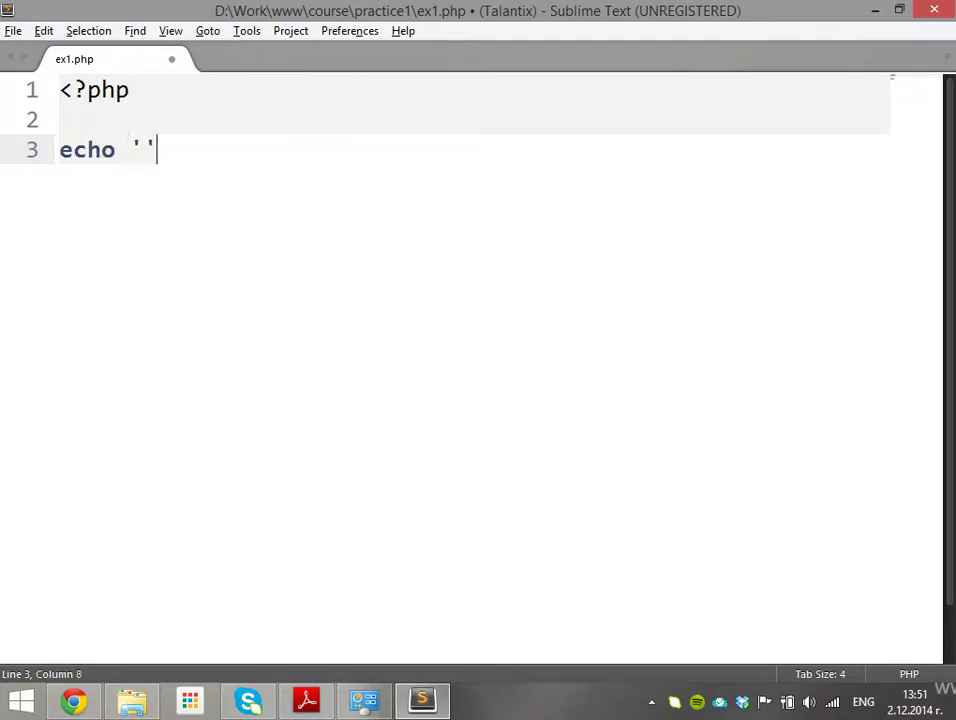
{"action": "key", "text": "Left"}
{"action": "type", "text": "Hello World!';"}
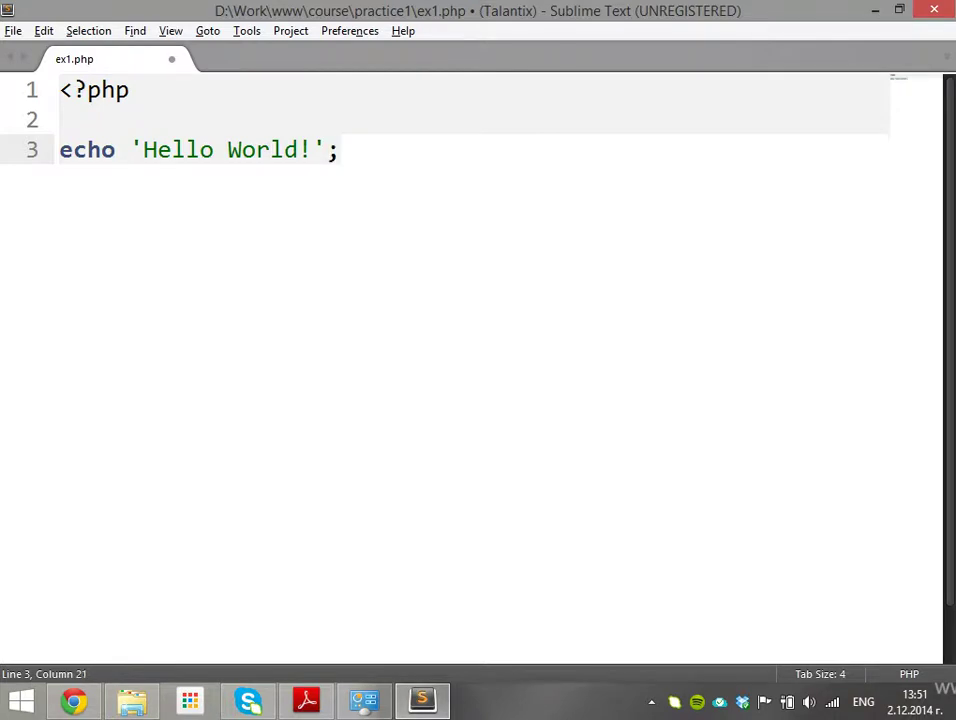
{"action": "key", "text": "ctrl+s"}
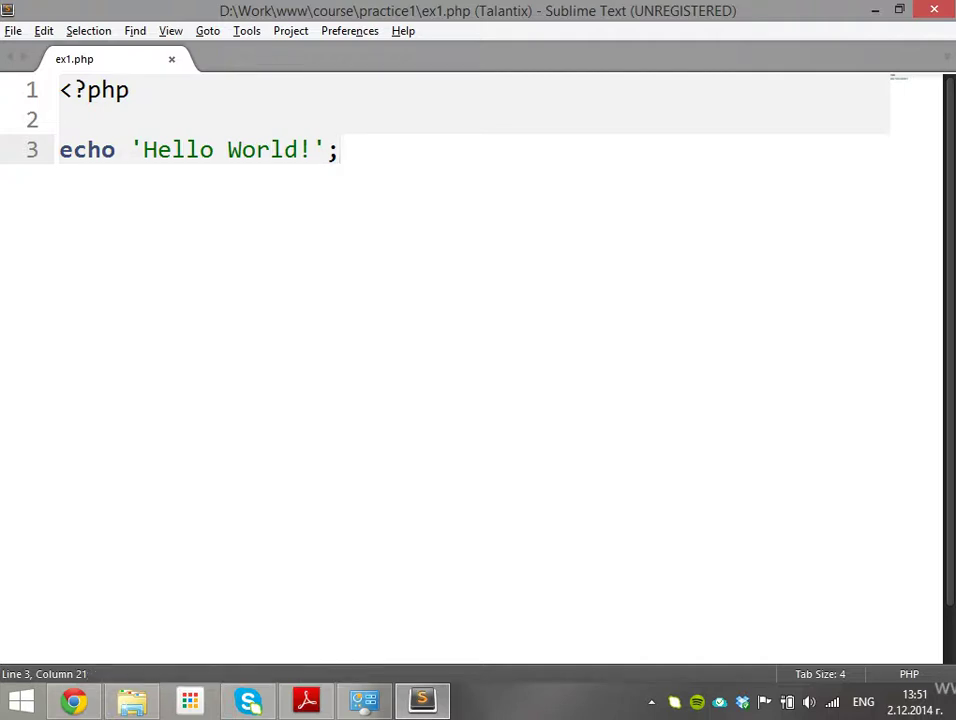
Step: Remove the blank line between <?php and the echo statement and indent the statement by five tabs
{"action": "left_click", "coordinate": [60, 119]}
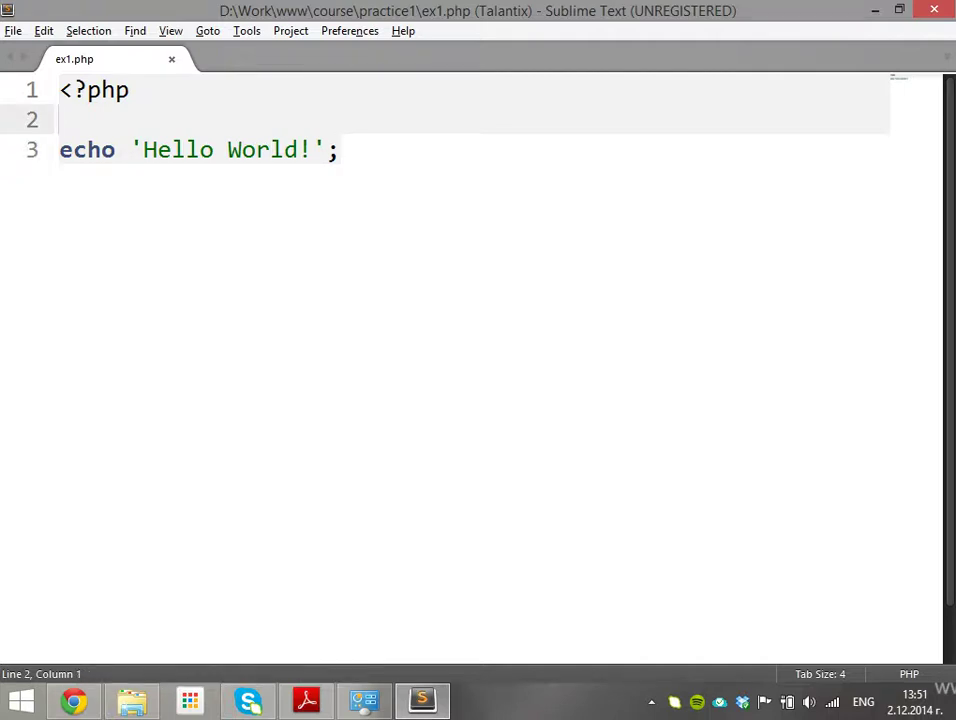
{"action": "key", "text": "ctrl+z"}
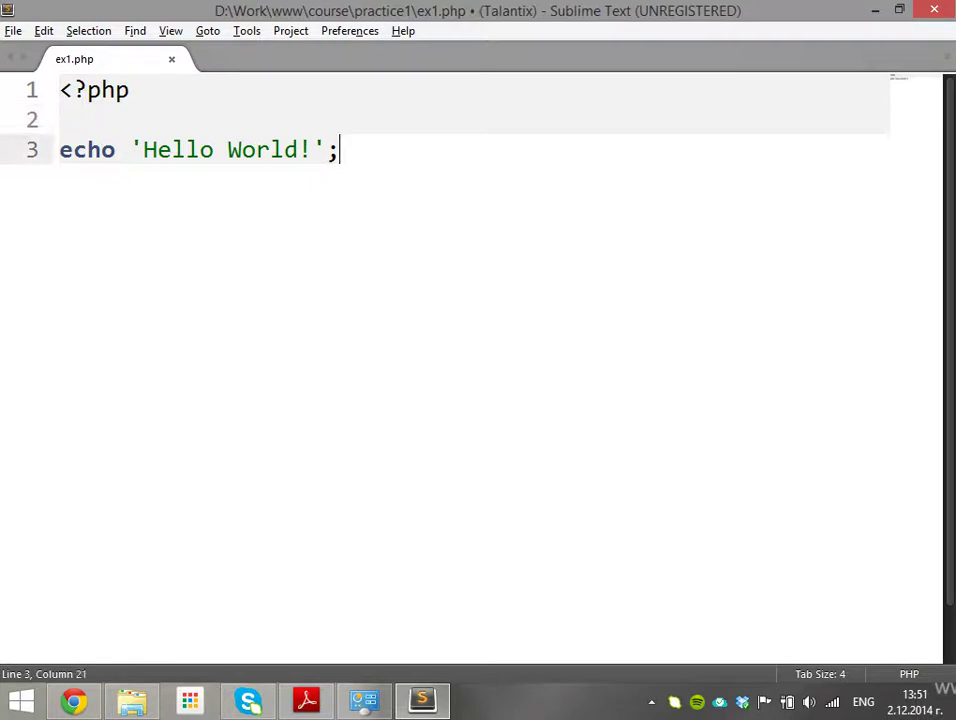
{"action": "key", "text": "Home"}
{"action": "key", "text": "Tab"}
{"action": "key", "text": "Tab"}
{"action": "key", "text": "Tab"}
{"action": "key", "text": "Tab"}
{"action": "key", "text": "ctrl+z"}
{"action": "key", "text": "ctrl+z"}
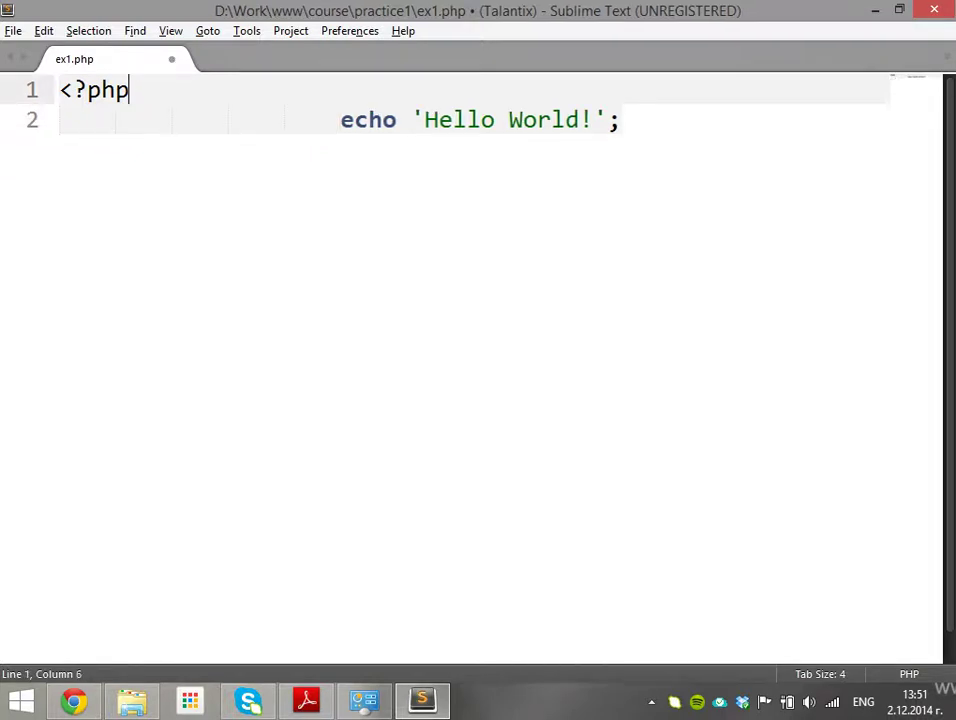
Step: Delete all indentation before the echo statement on line 2 and place the cursor at the end of the <?php line
{"action": "key", "text": "Down"}
{"action": "key", "text": "Up"}
{"action": "key", "text": "Down"}
{"action": "key", "text": "Right"}
{"action": "key", "text": "Right"}
{"action": "key", "text": "Right"}
{"action": "key", "text": "Right"}
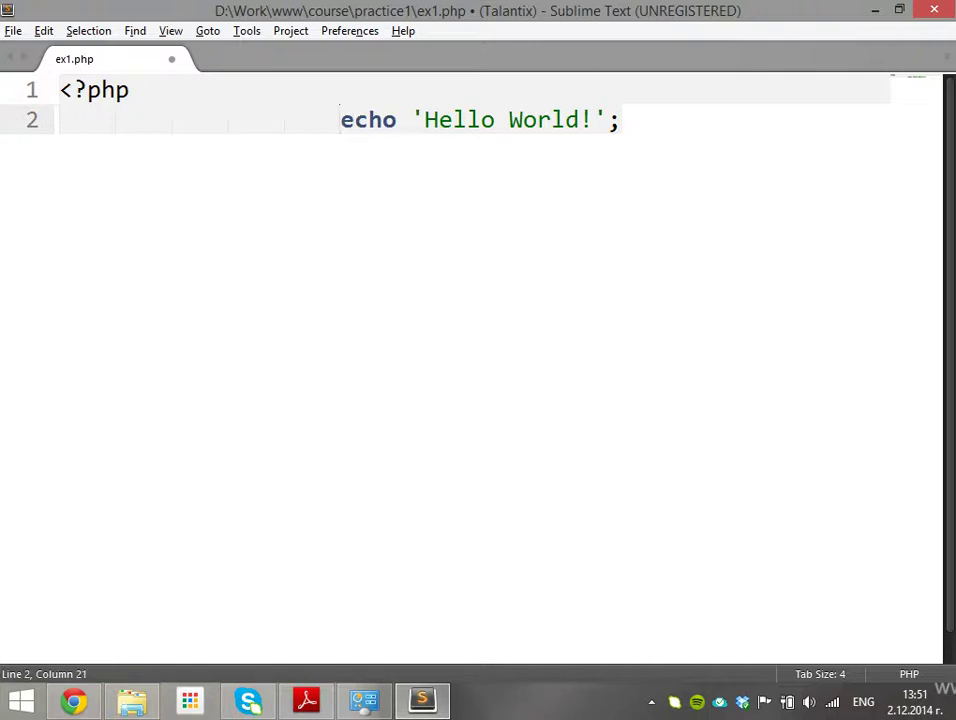
{"action": "key", "text": "shift+Home"}
{"action": "key", "text": "Right"}
{"action": "key", "text": "Right"}
{"action": "key", "text": "Left"}
{"action": "key", "text": "shift+Home"}
{"action": "key", "text": "BackSpace"}
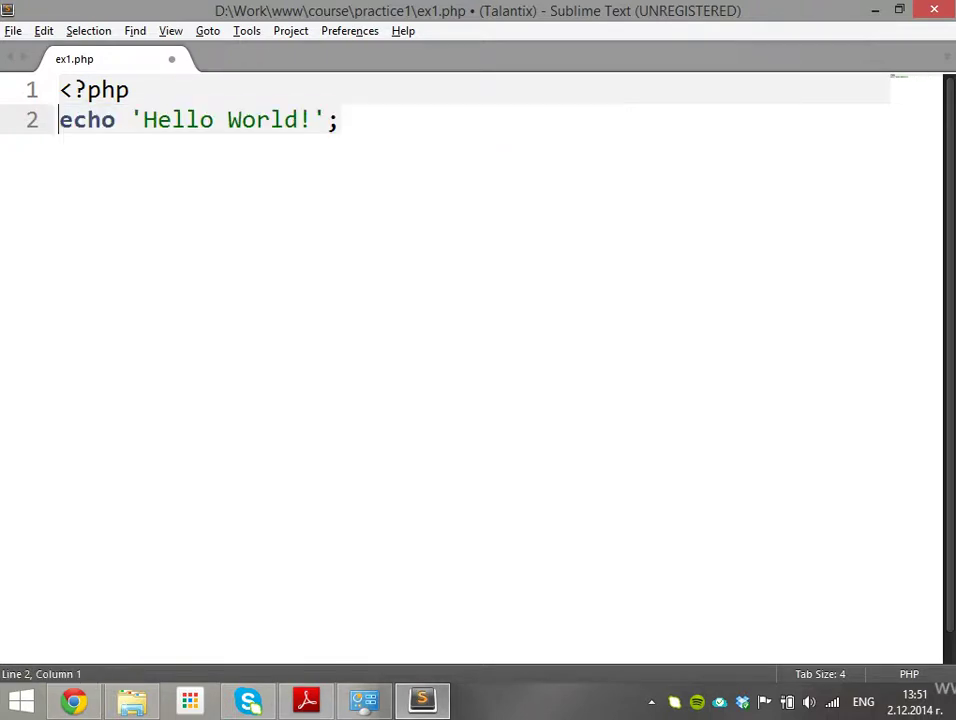
{"action": "key", "text": "Up"}
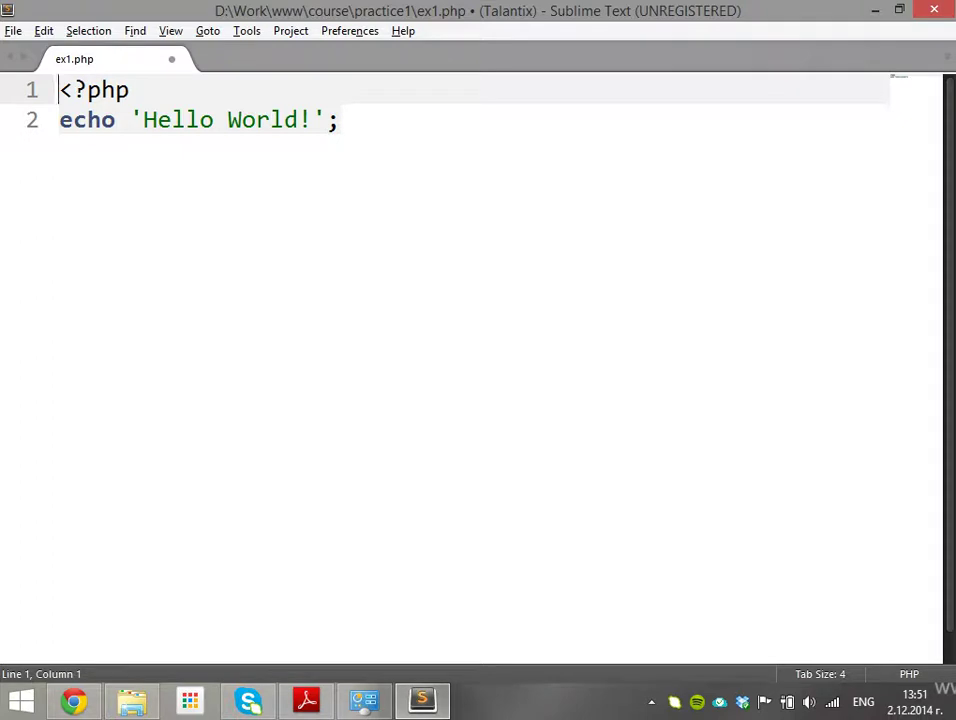
{"action": "key", "text": "End"}
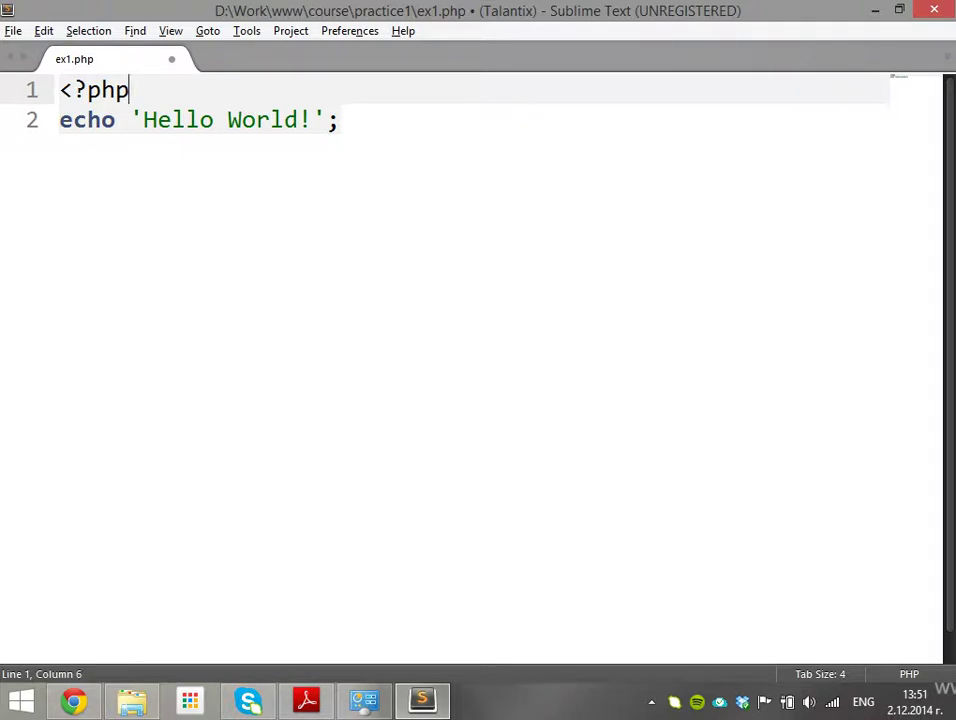